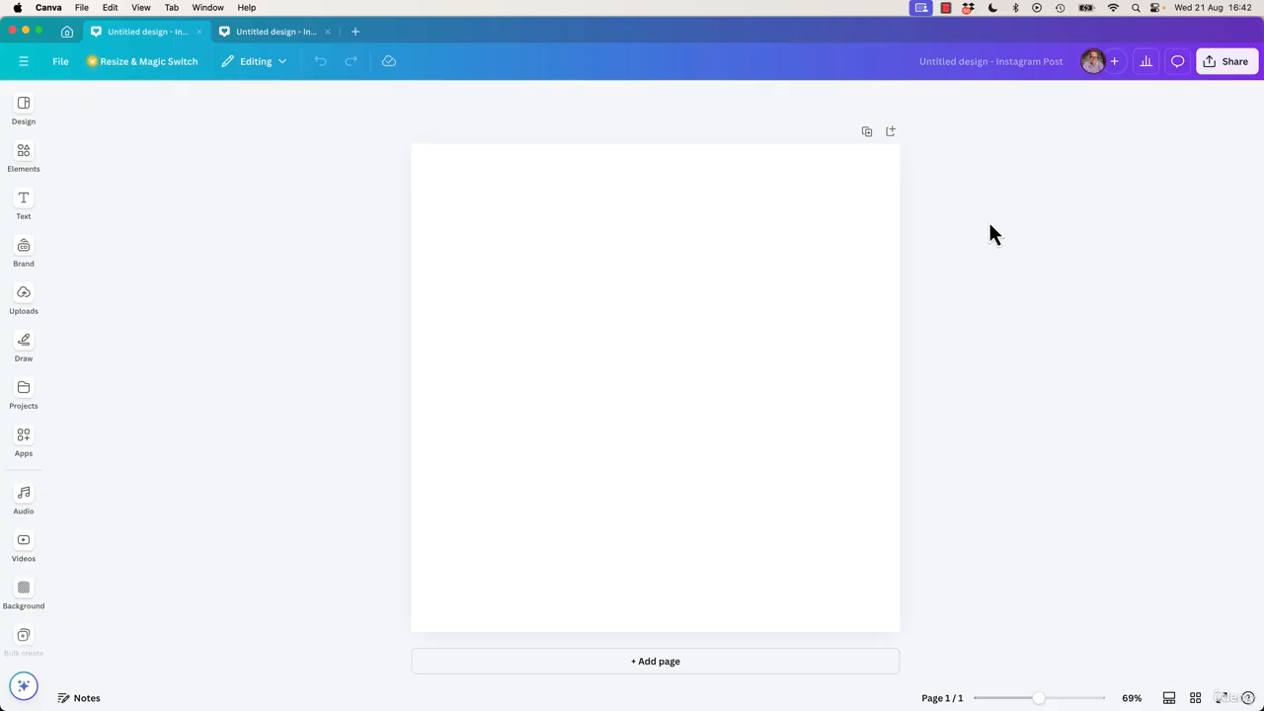
# Switch to the second open Instagram Post design tab.
pyautogui.click(266, 35)
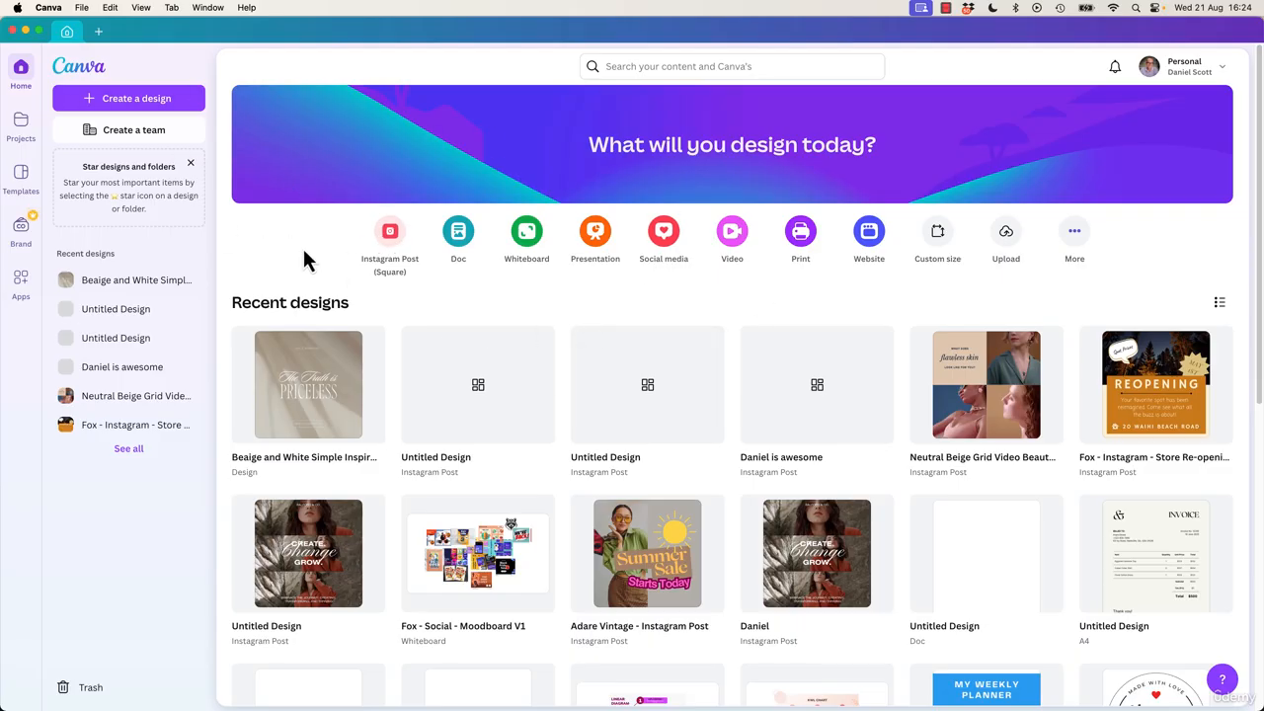
# Create two blank Instagram Post (Square) designs, one from the Home shortcut and one via Create a design.
pyautogui.click(390, 235)
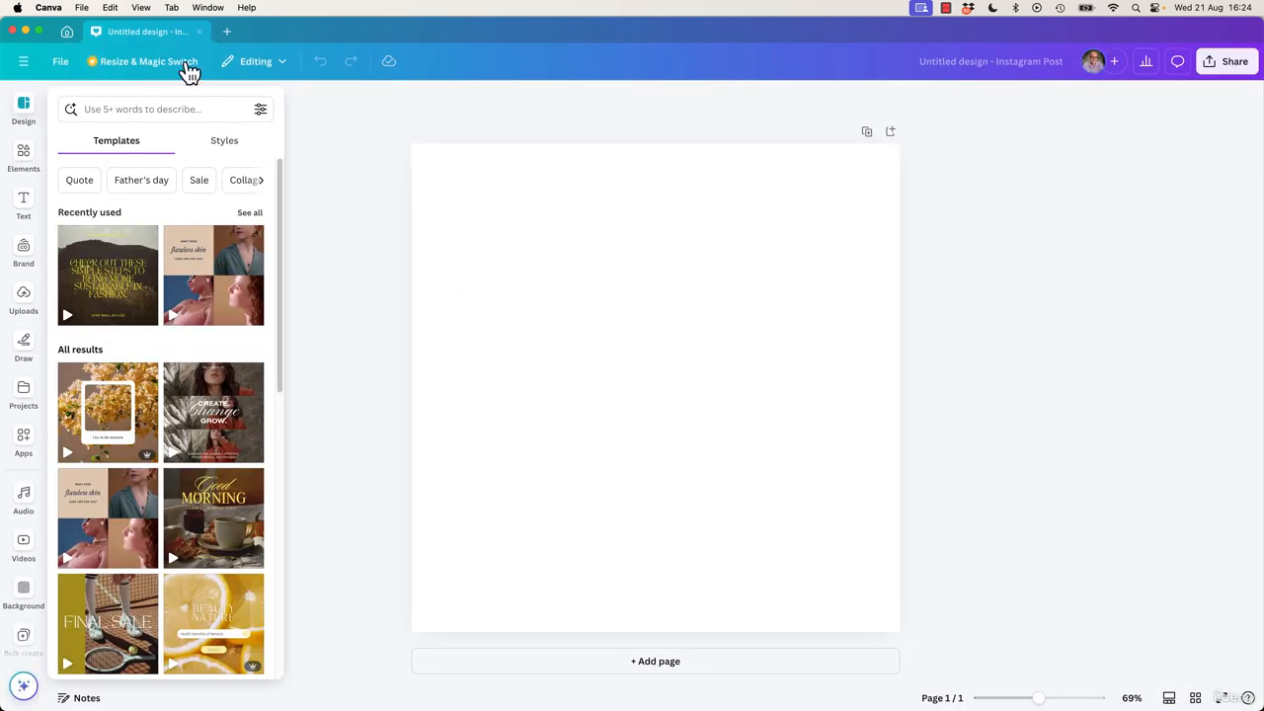
pyautogui.click(68, 31)
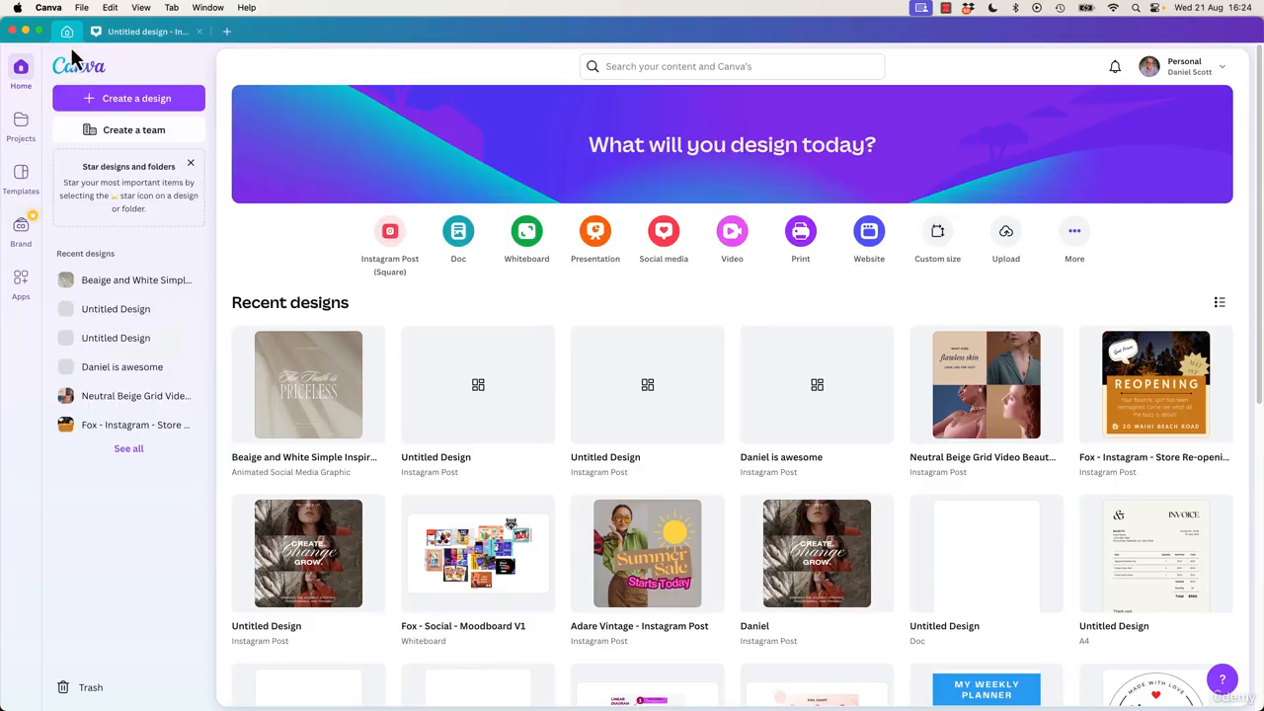
pyautogui.click(116, 103)
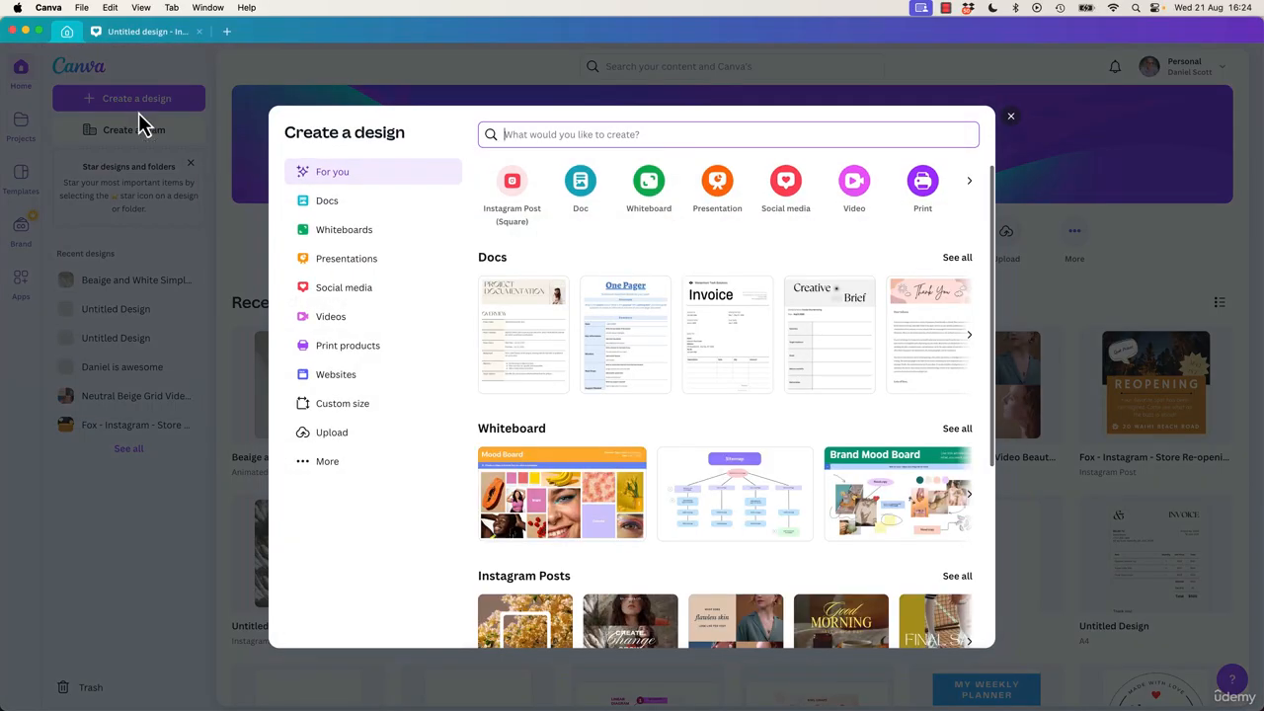
pyautogui.click(341, 288)
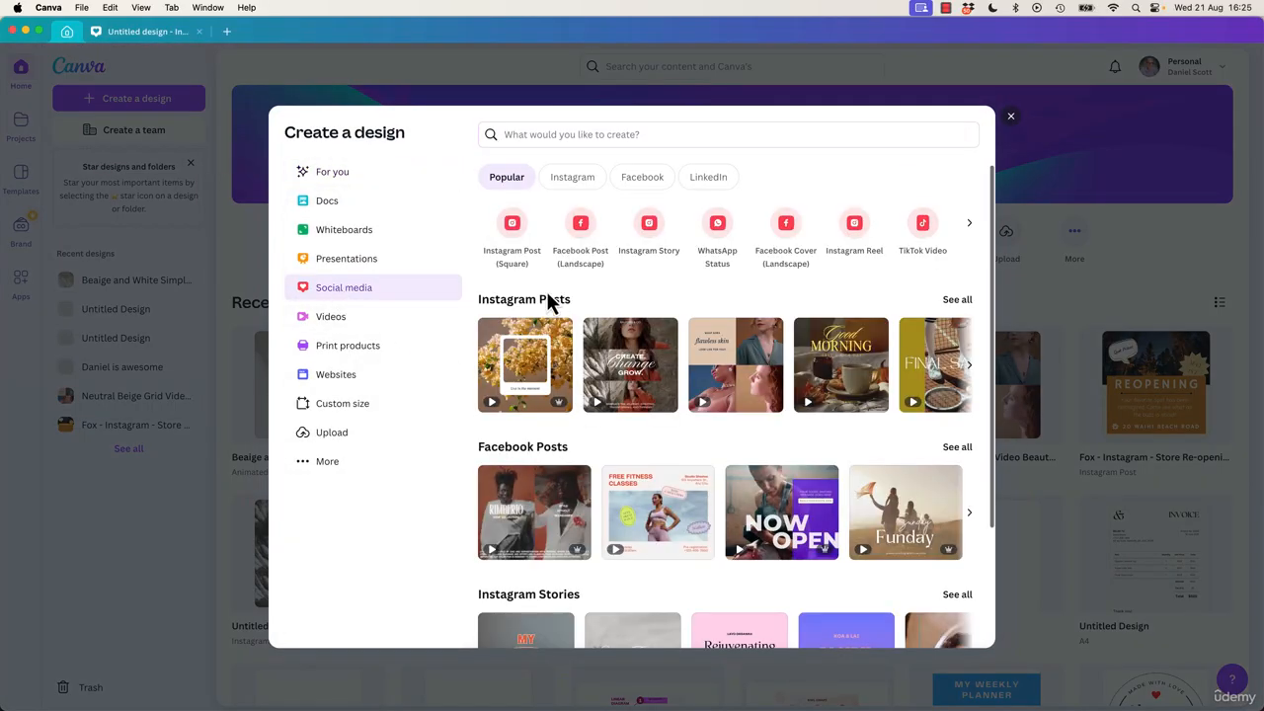
pyautogui.click(512, 224)
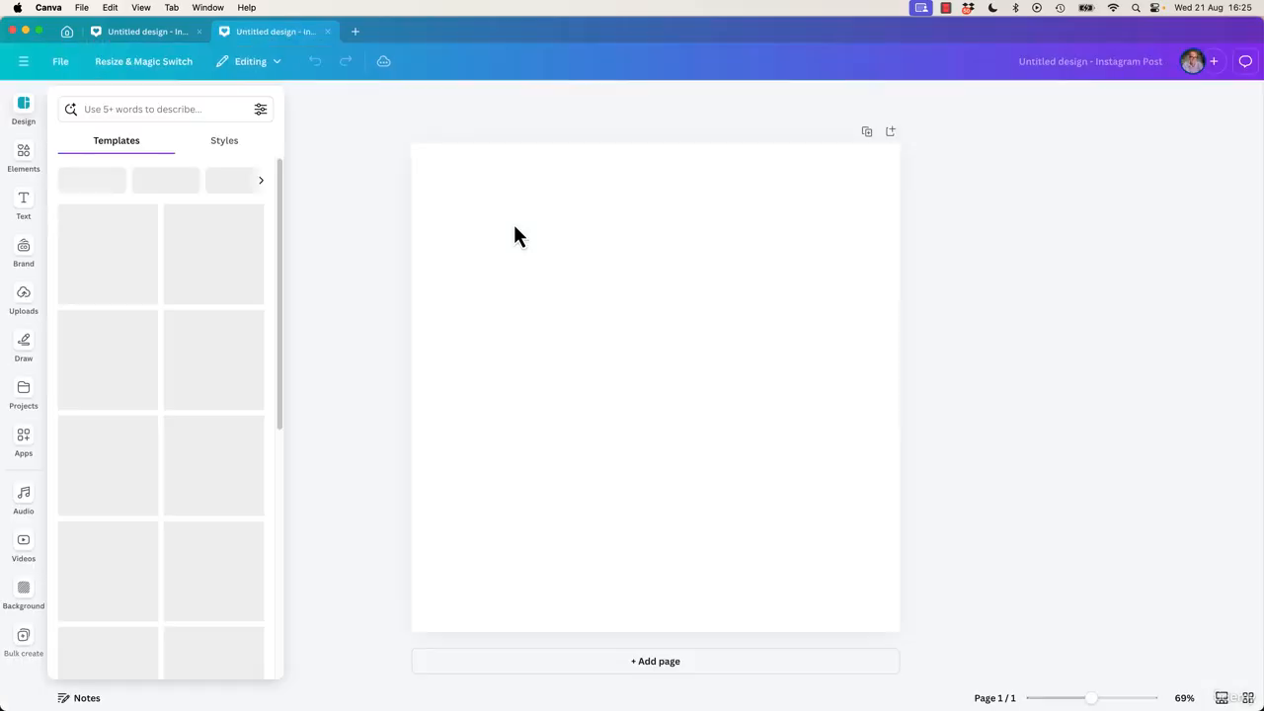
pyautogui.click(162, 37)
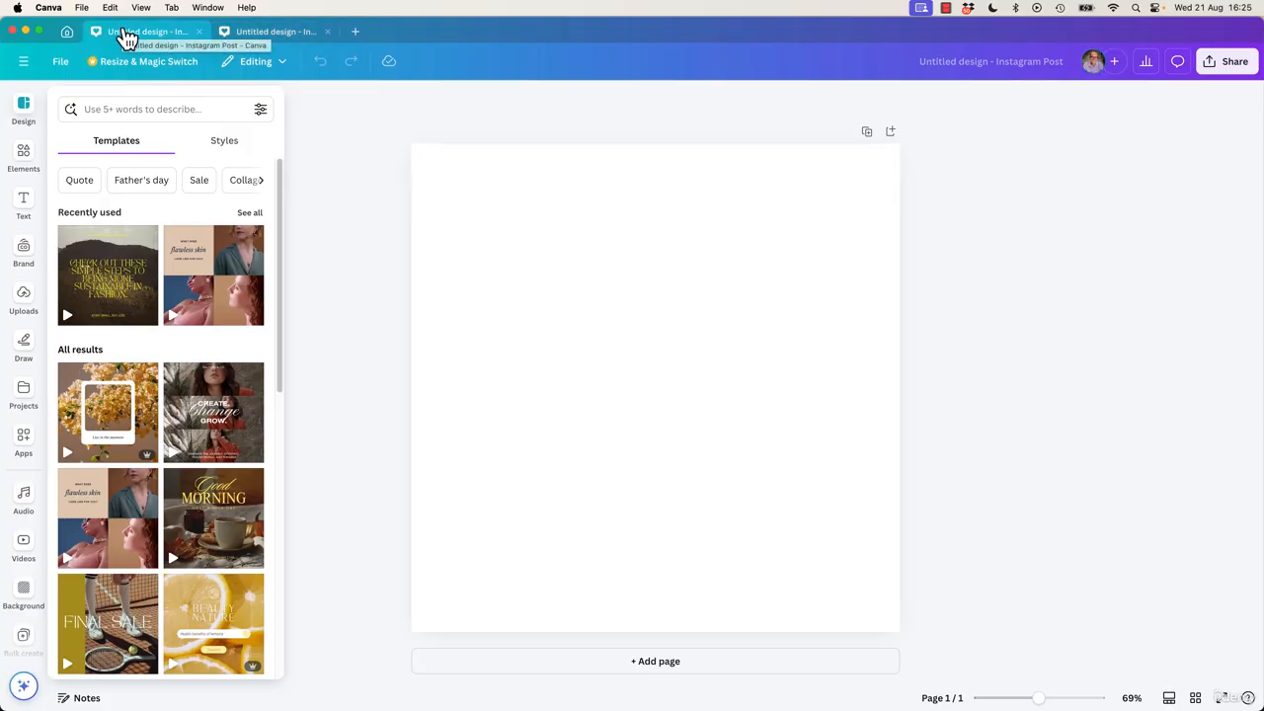
pyautogui.click(68, 33)
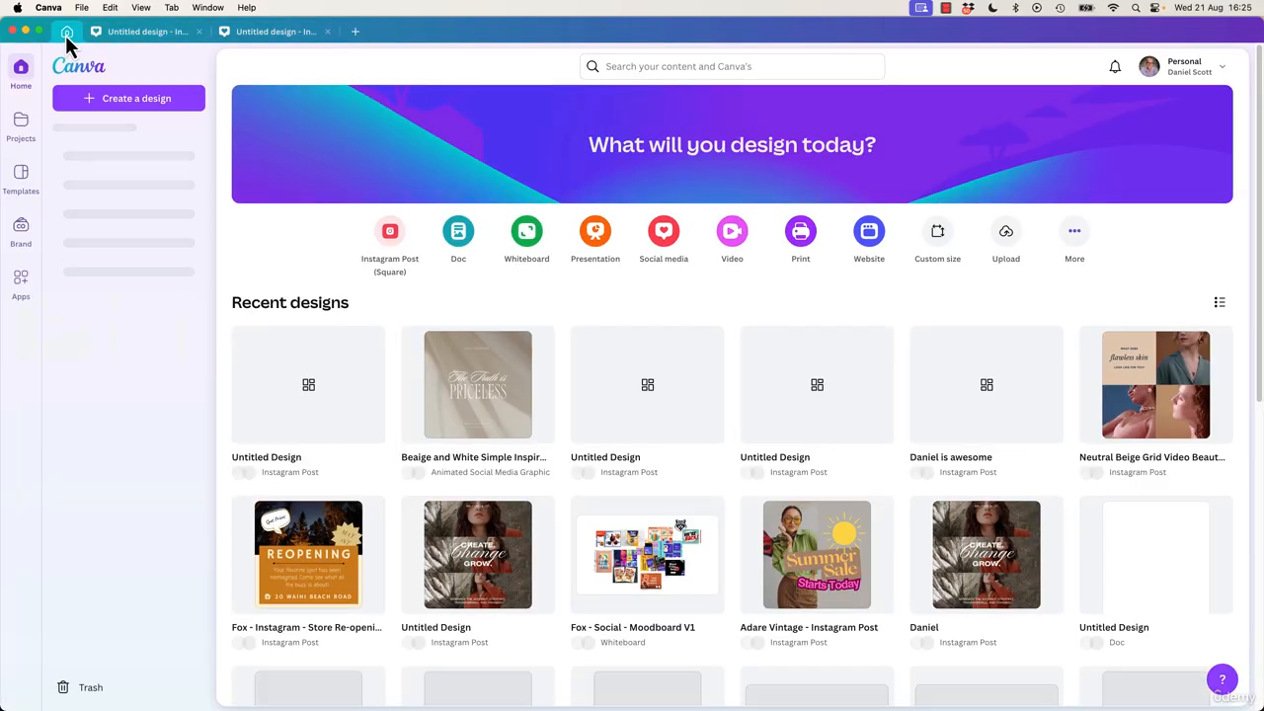
# Add a third blank Instagram Post (Square) from the tab-strip +, then cycle through the three design tabs.
pyautogui.click(359, 31)
pyautogui.click(393, 276)
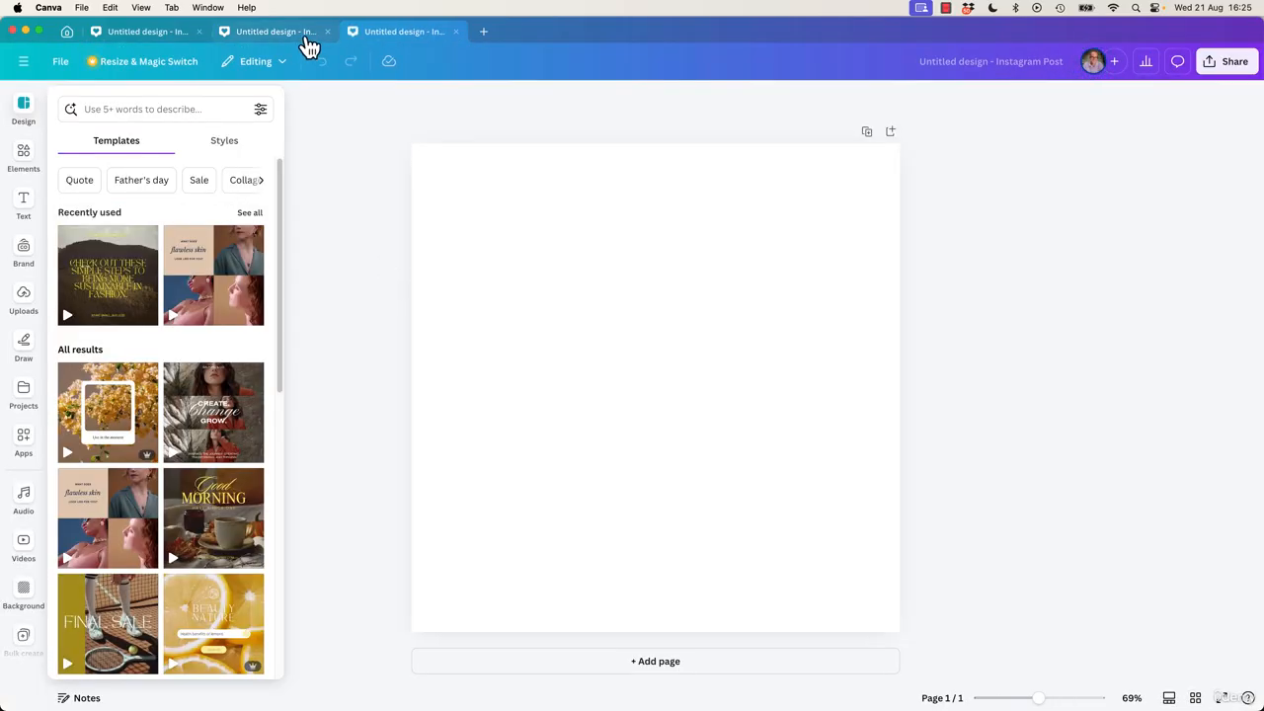
pyautogui.click(267, 36)
pyautogui.click(144, 35)
pyautogui.click(275, 35)
pyautogui.click(410, 33)
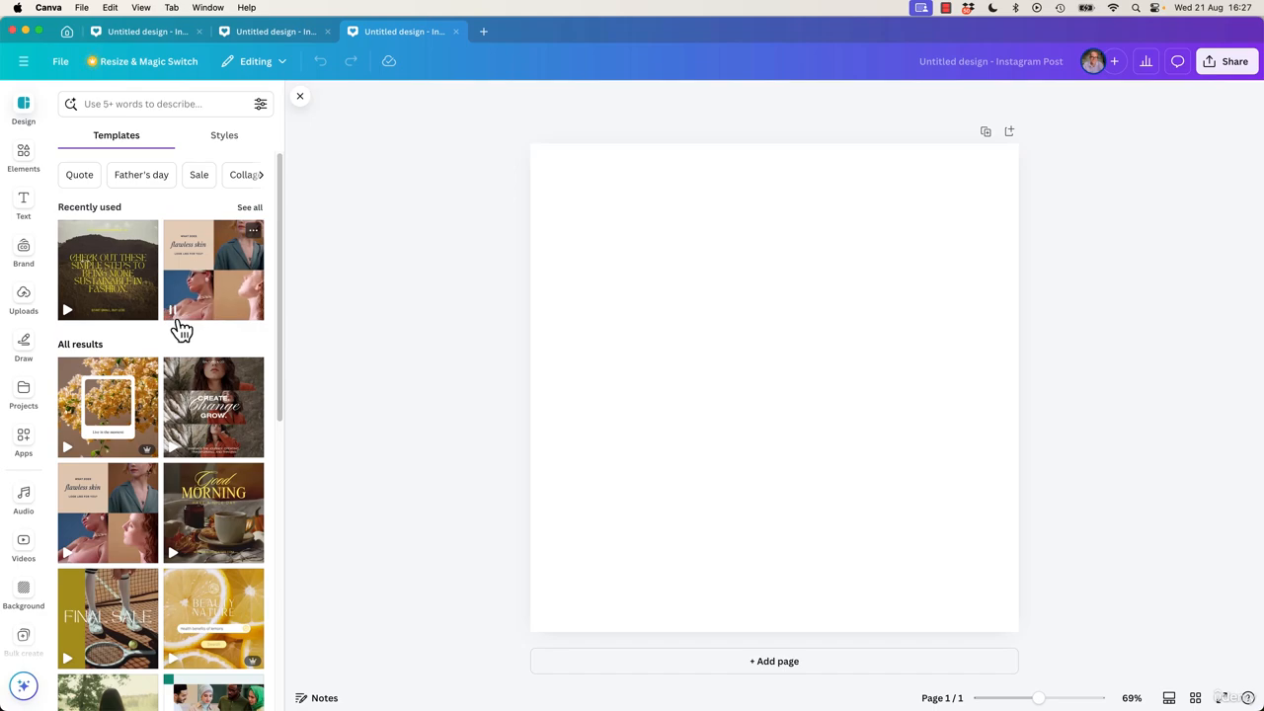
# Start a blank Phone Wallpaper design in a fourth tab from the tab-strip + list.
pyautogui.click(484, 35)
pyautogui.scroll(-5, 563, 274)
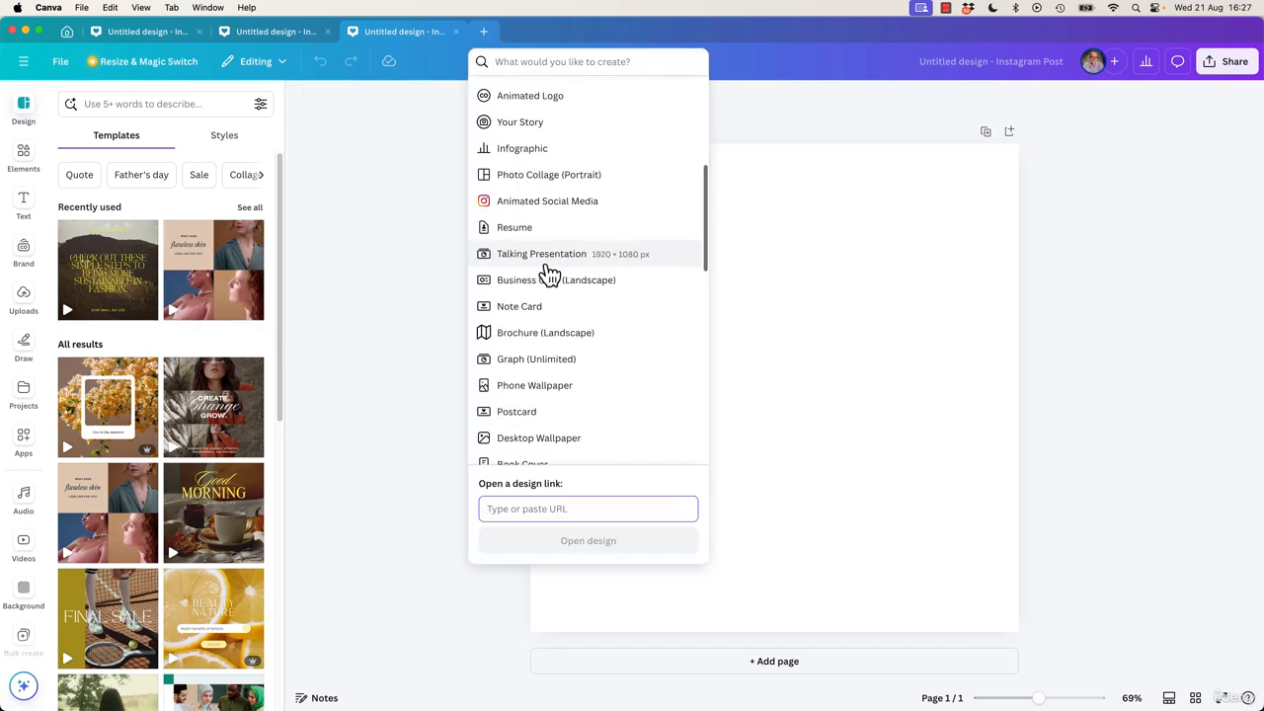
pyautogui.click(524, 388)
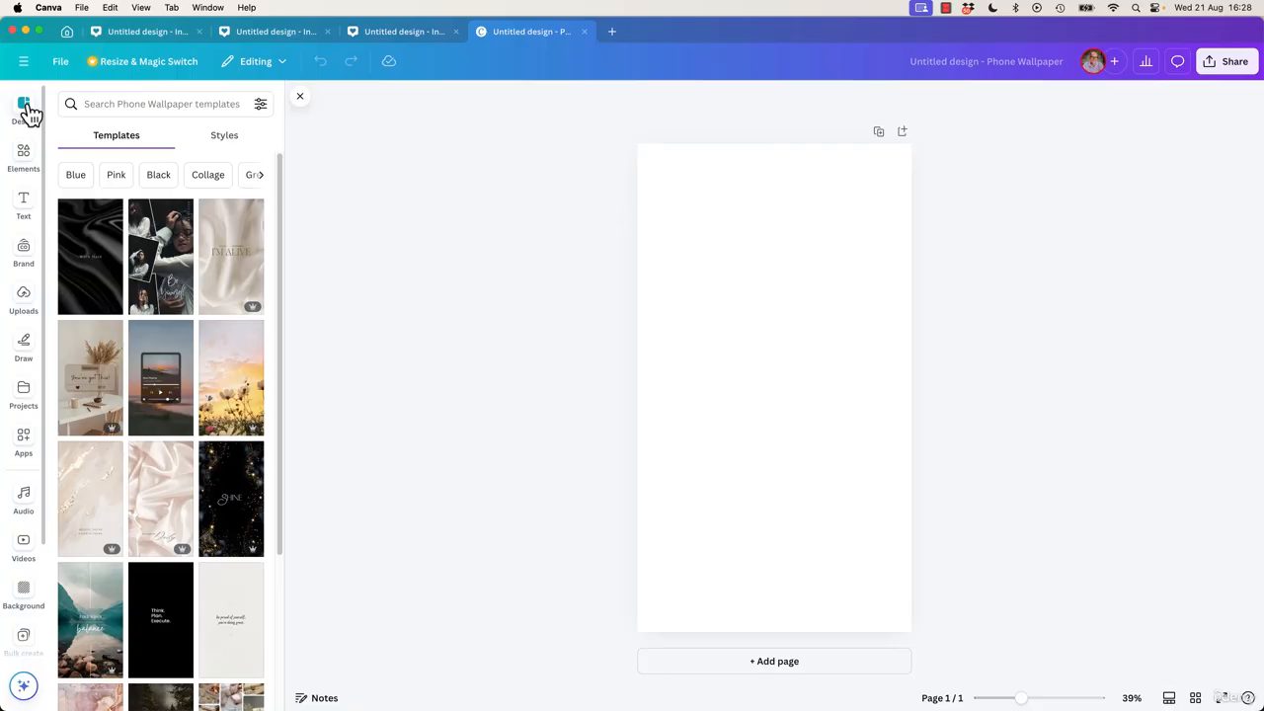
# Toggle the templates panel between floating, docked and closed, ending with it shown beside the canvas.
pyautogui.click(26, 109)
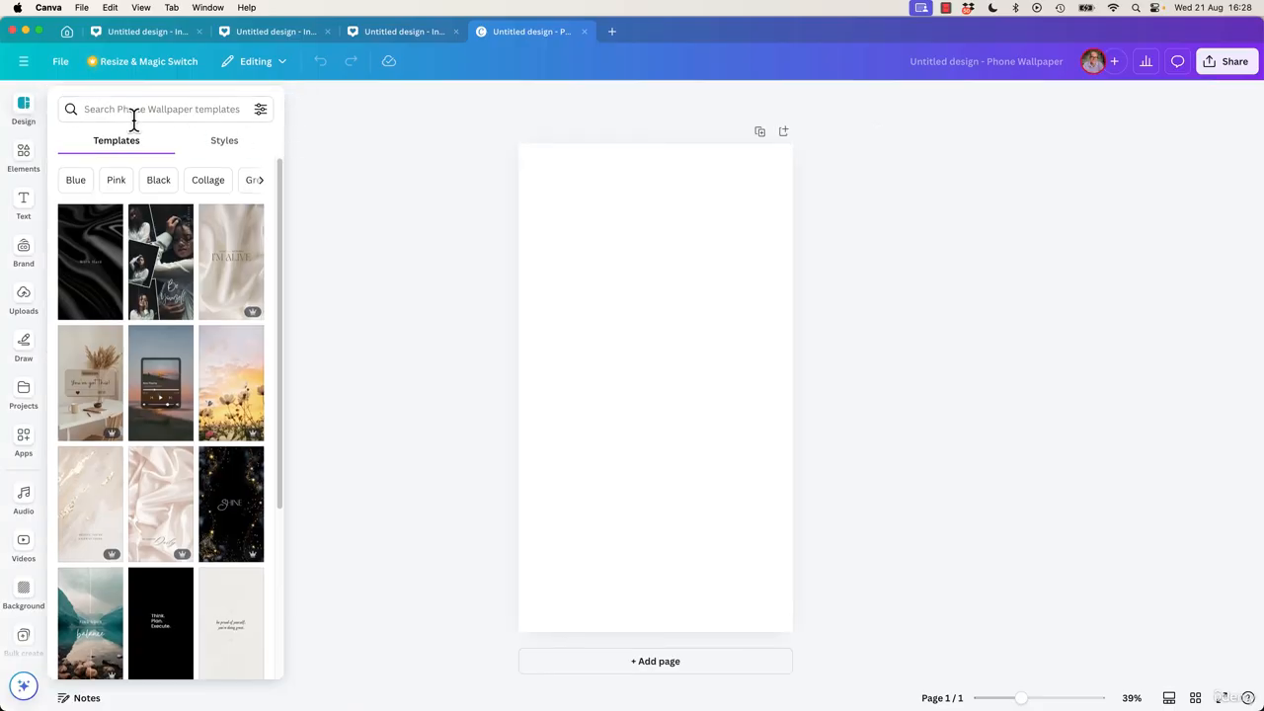
pyautogui.click(23, 110)
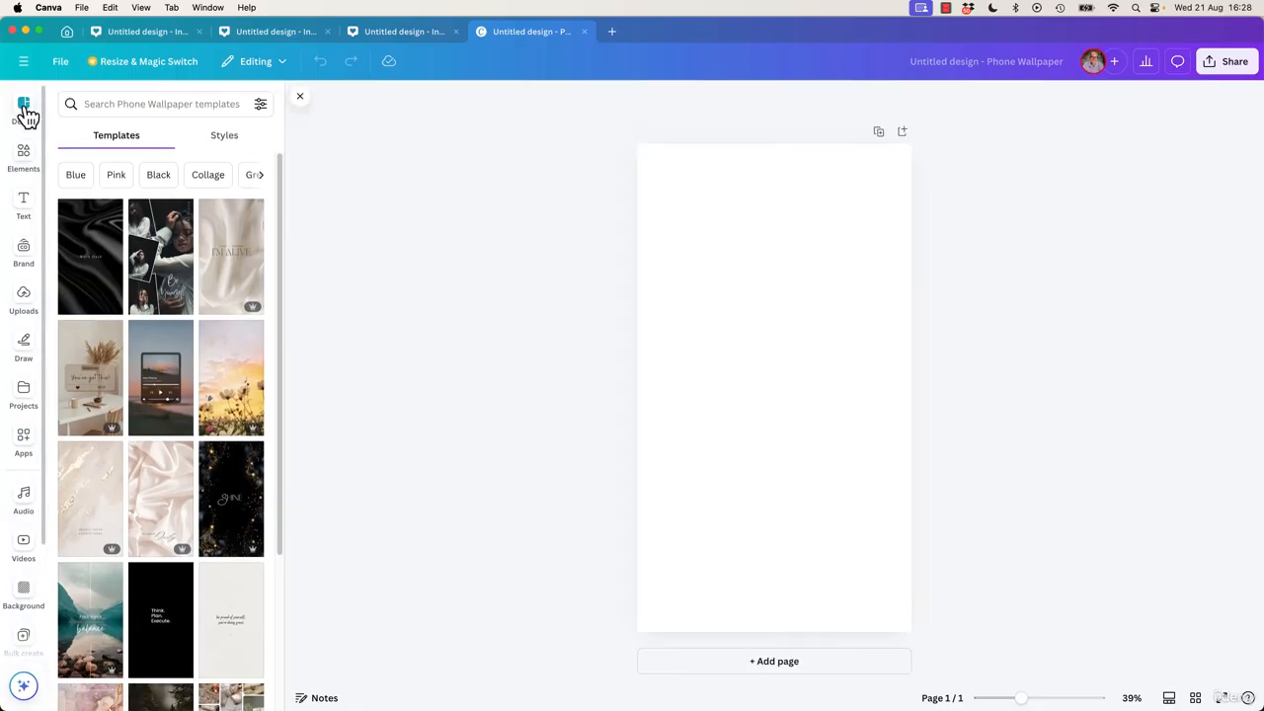
pyautogui.click(301, 98)
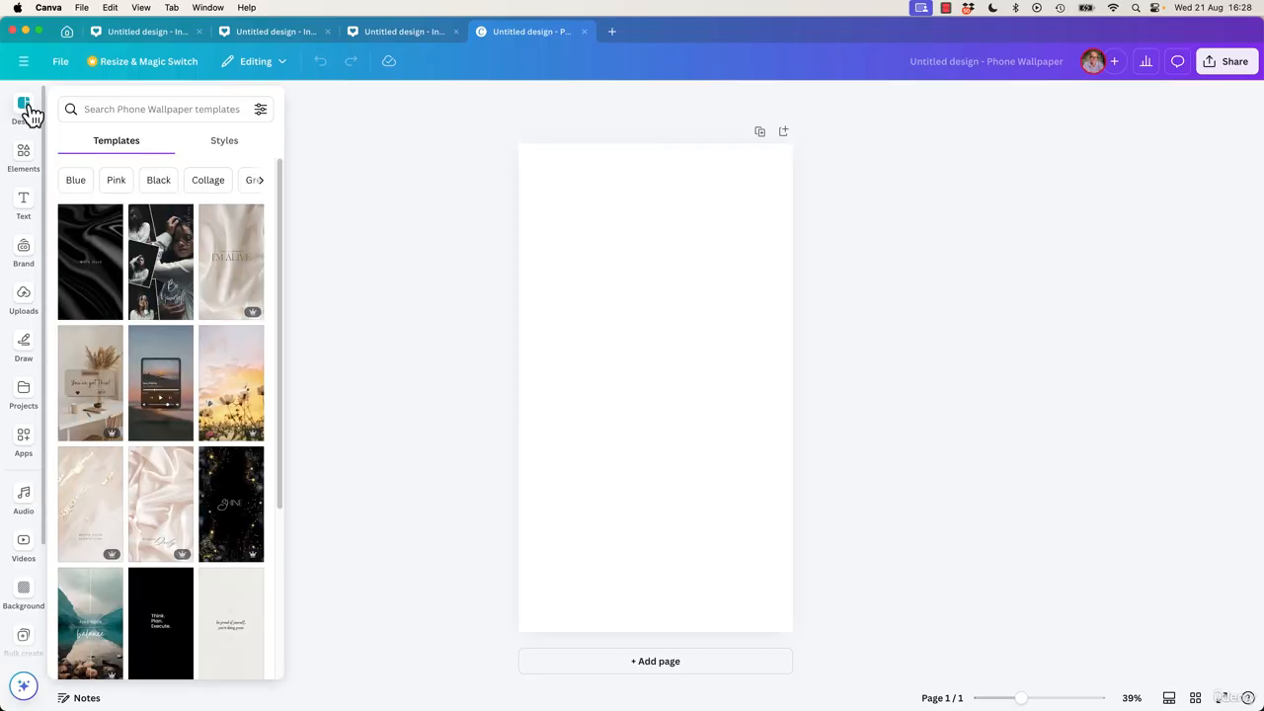
pyautogui.click(29, 111)
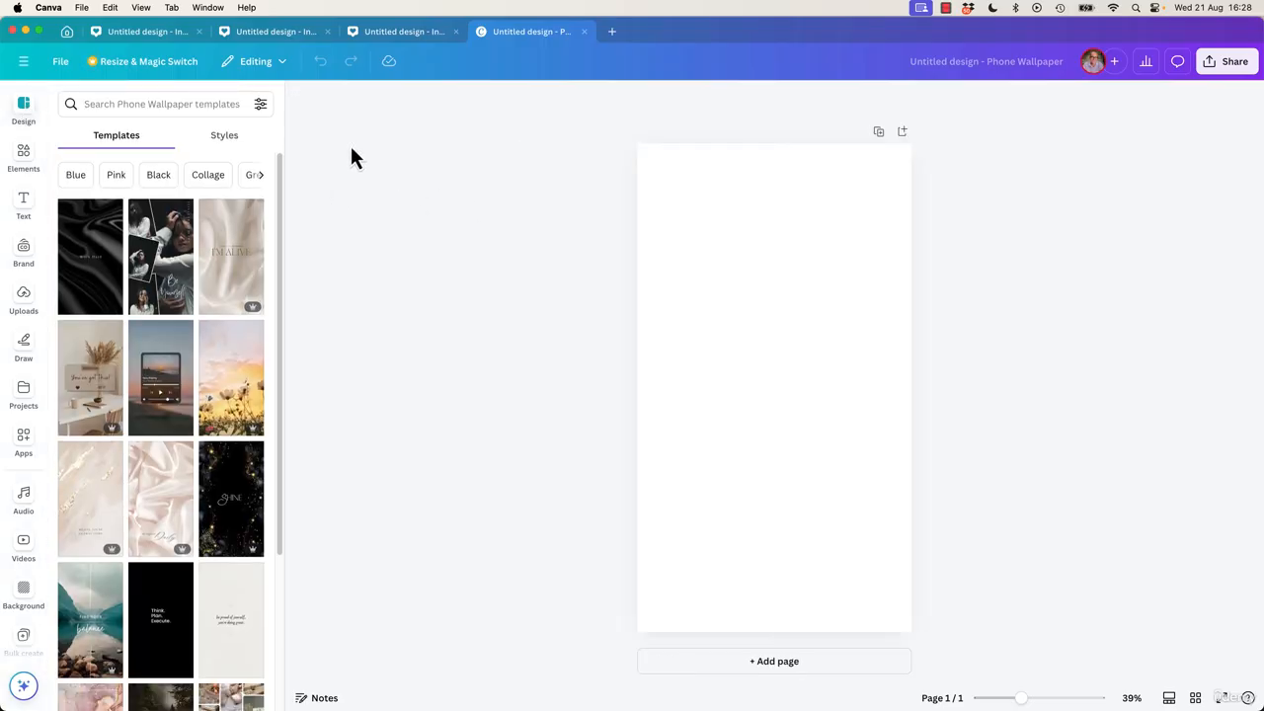
pyautogui.click(301, 98)
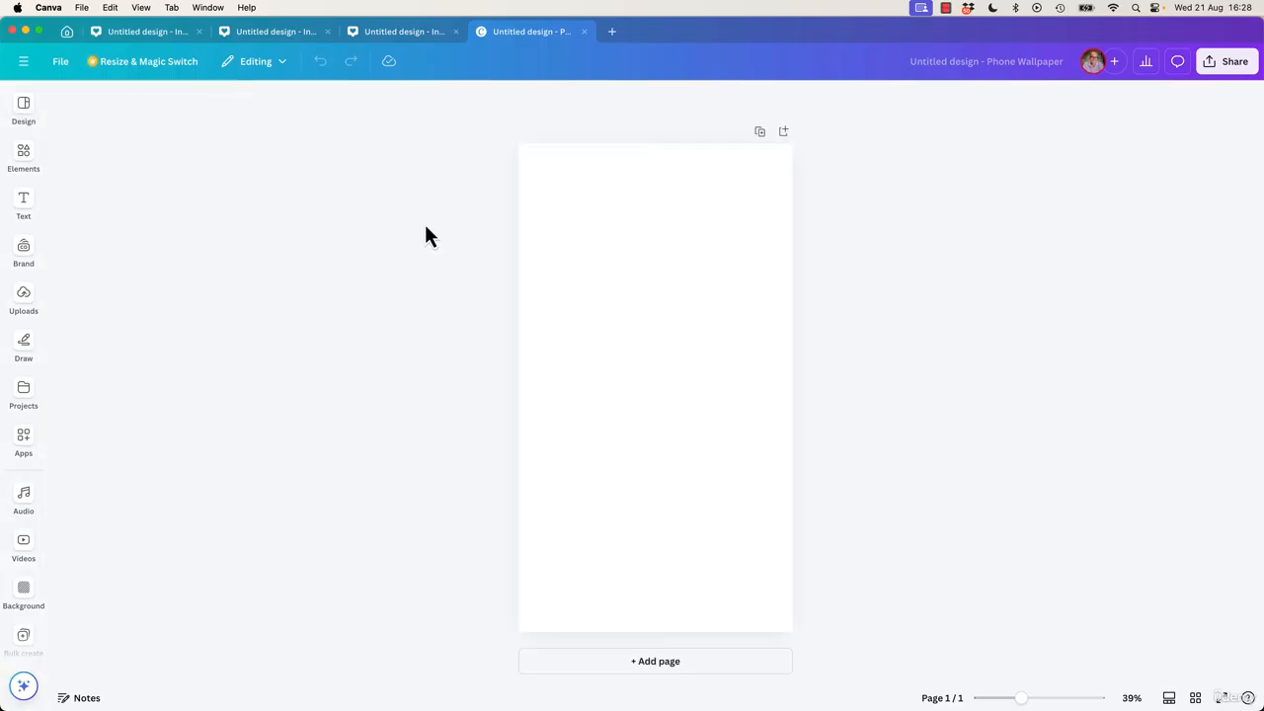
pyautogui.click(31, 113)
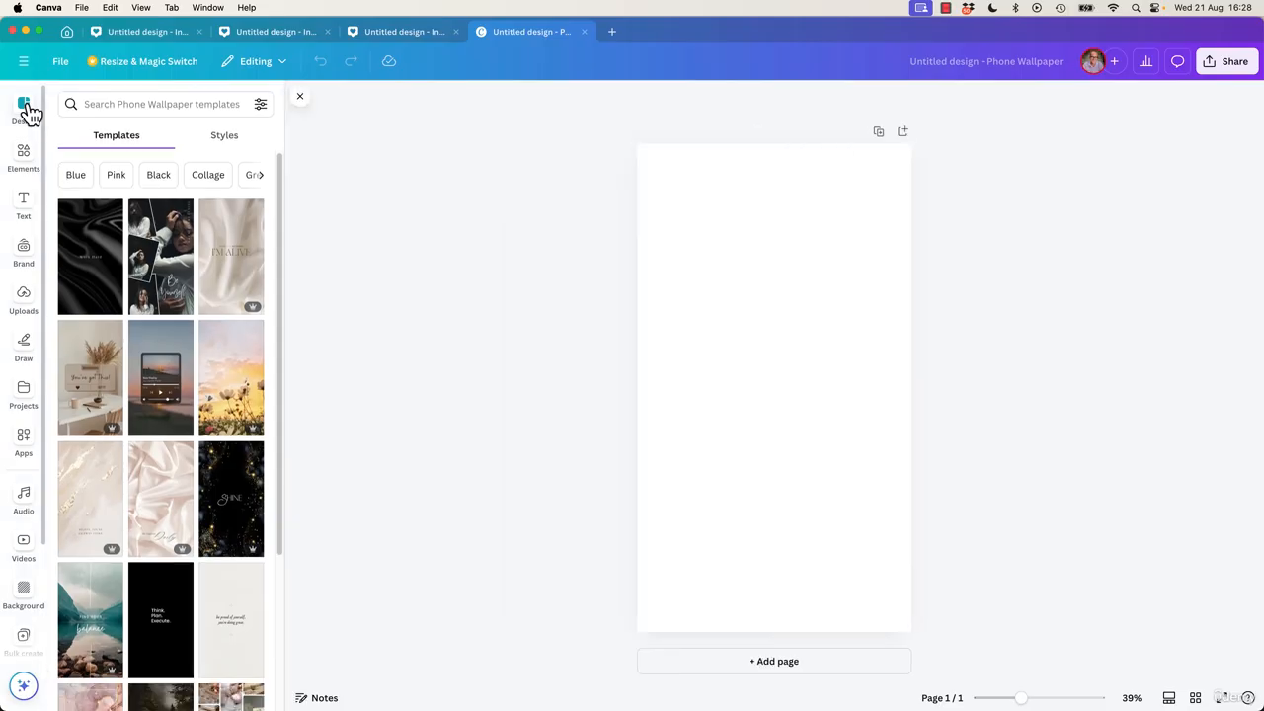
pyautogui.click(29, 109)
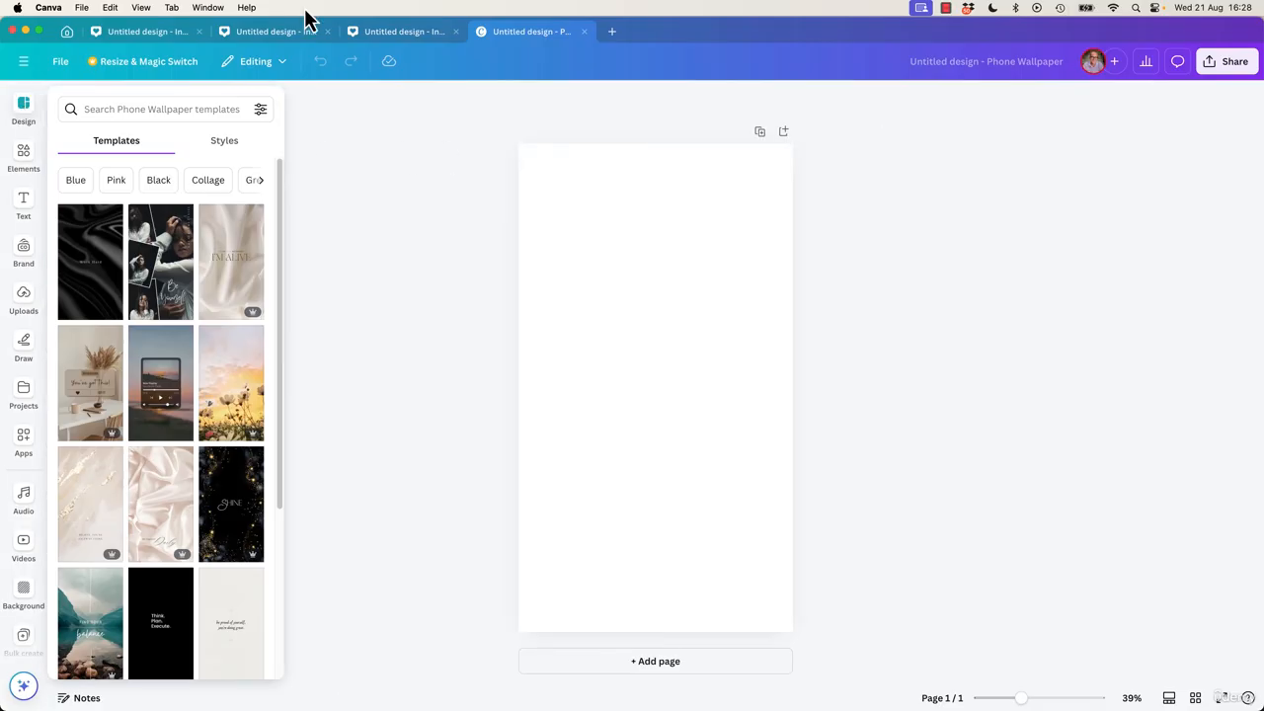
# On the first Instagram post, search templates for 'cafe' and apply the orange and blue Caramel Latte template.
pyautogui.click(392, 31)
pyautogui.click(148, 32)
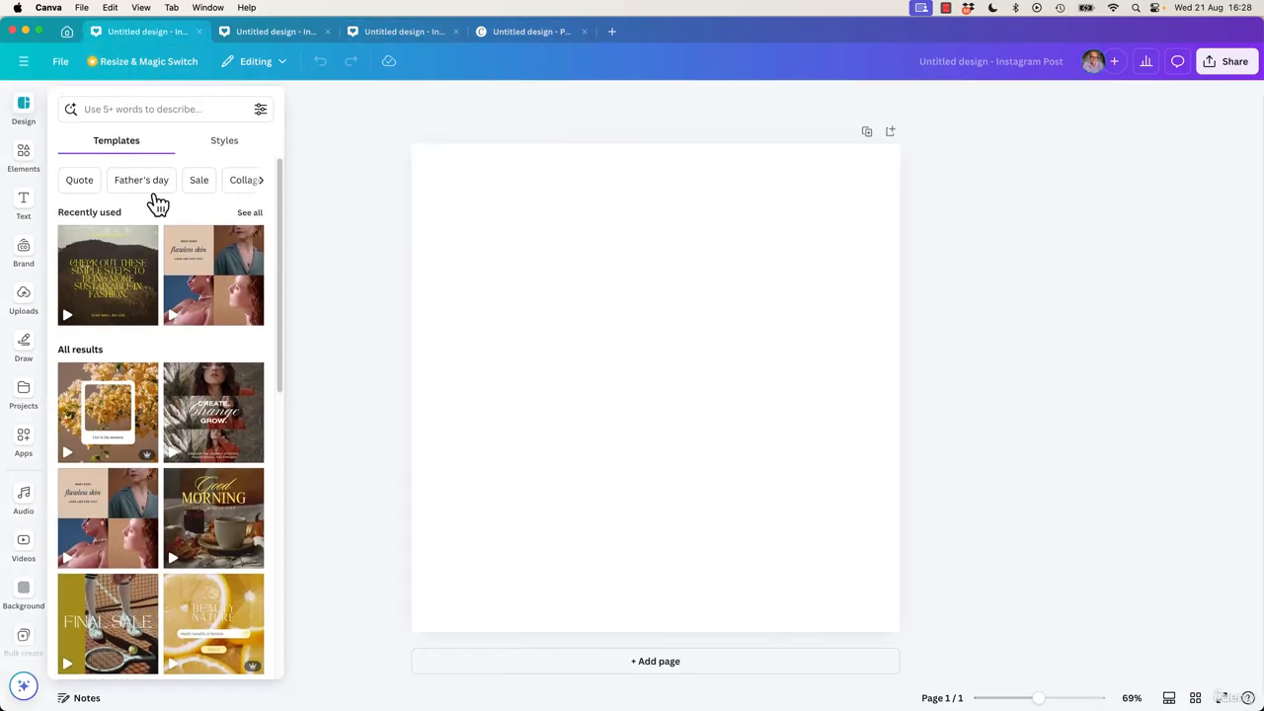
pyautogui.scroll(-5, 138, 434)
pyautogui.scroll(5, 158, 469)
pyautogui.click(153, 107)
pyautogui.write('cafe')
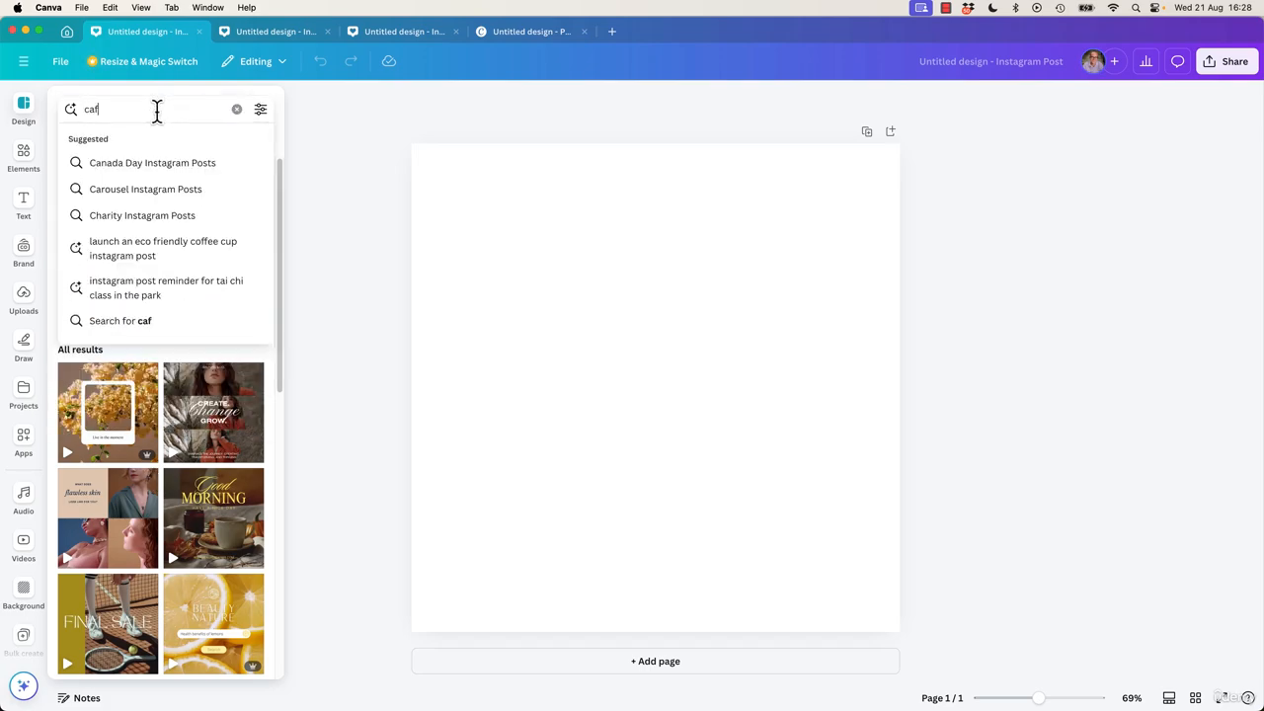
pyautogui.press('Return')
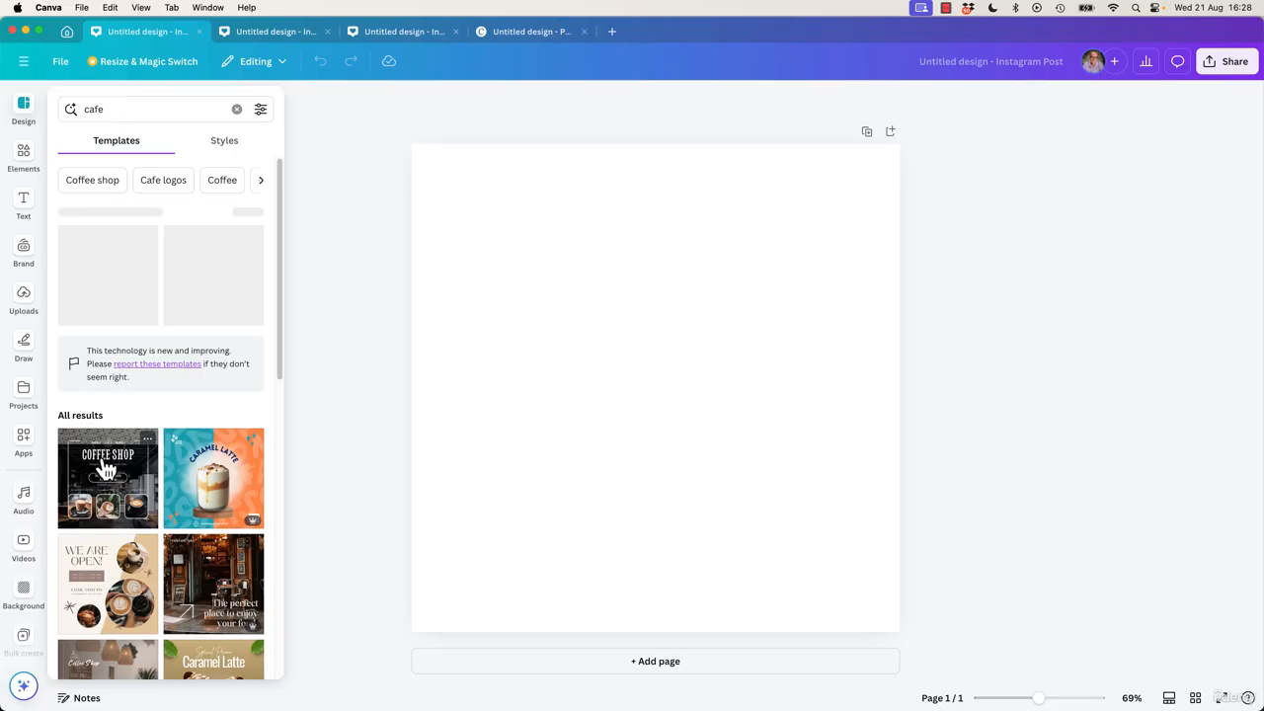
pyautogui.click(212, 468)
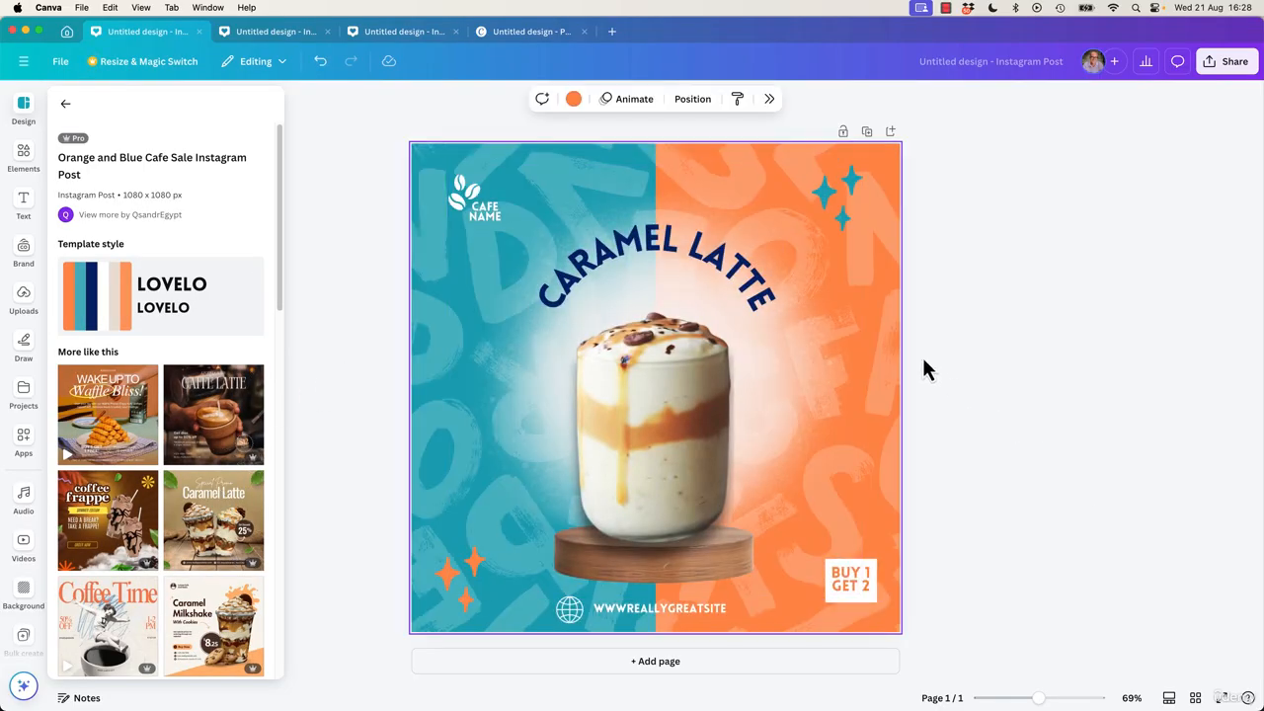
# Select both words of the curved CARAMEL LATTE headline and type a person's name in their place.
pyautogui.doubleClick(725, 274)
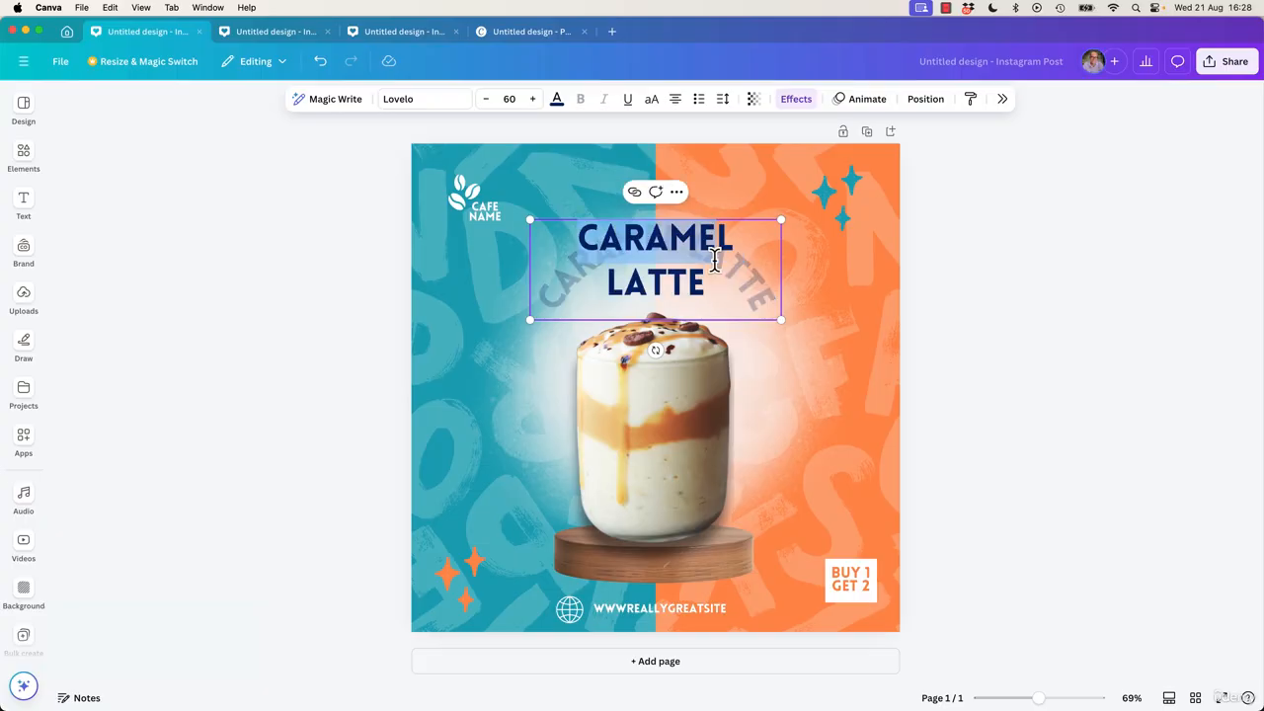
pyautogui.moveTo(714, 258); pyautogui.dragTo(701, 256)
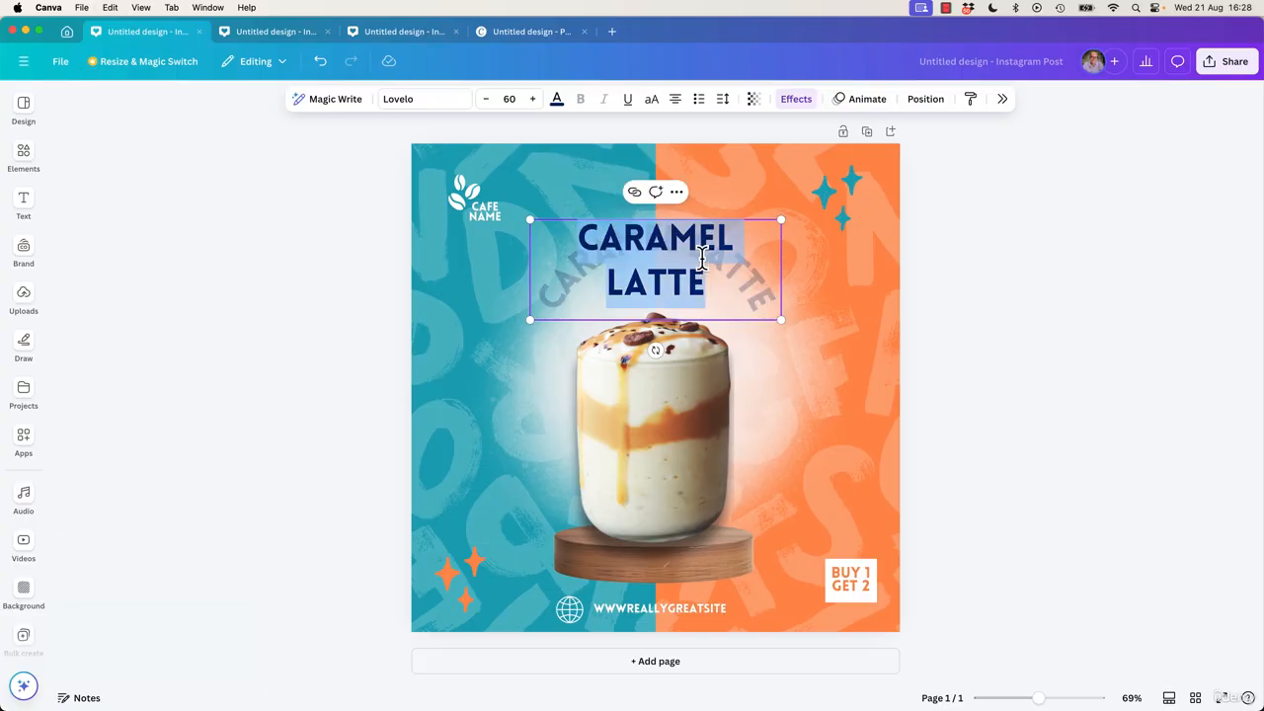
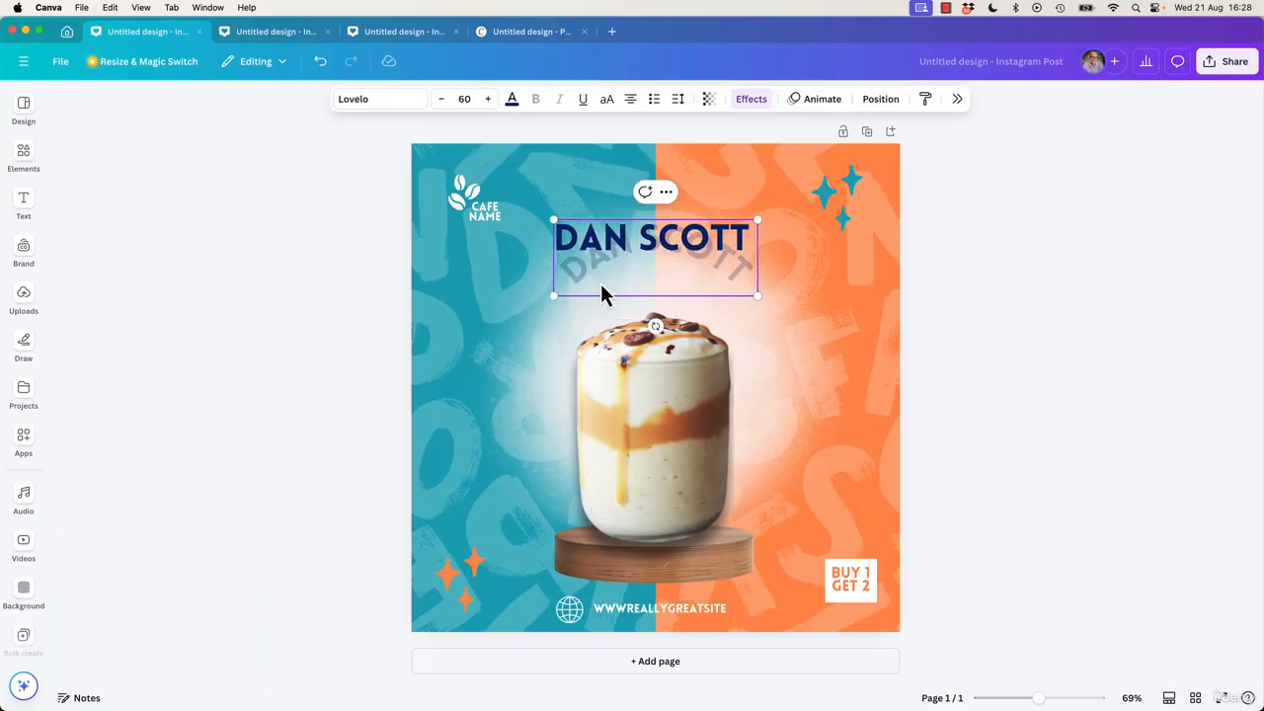
pyautogui.click(373, 340)
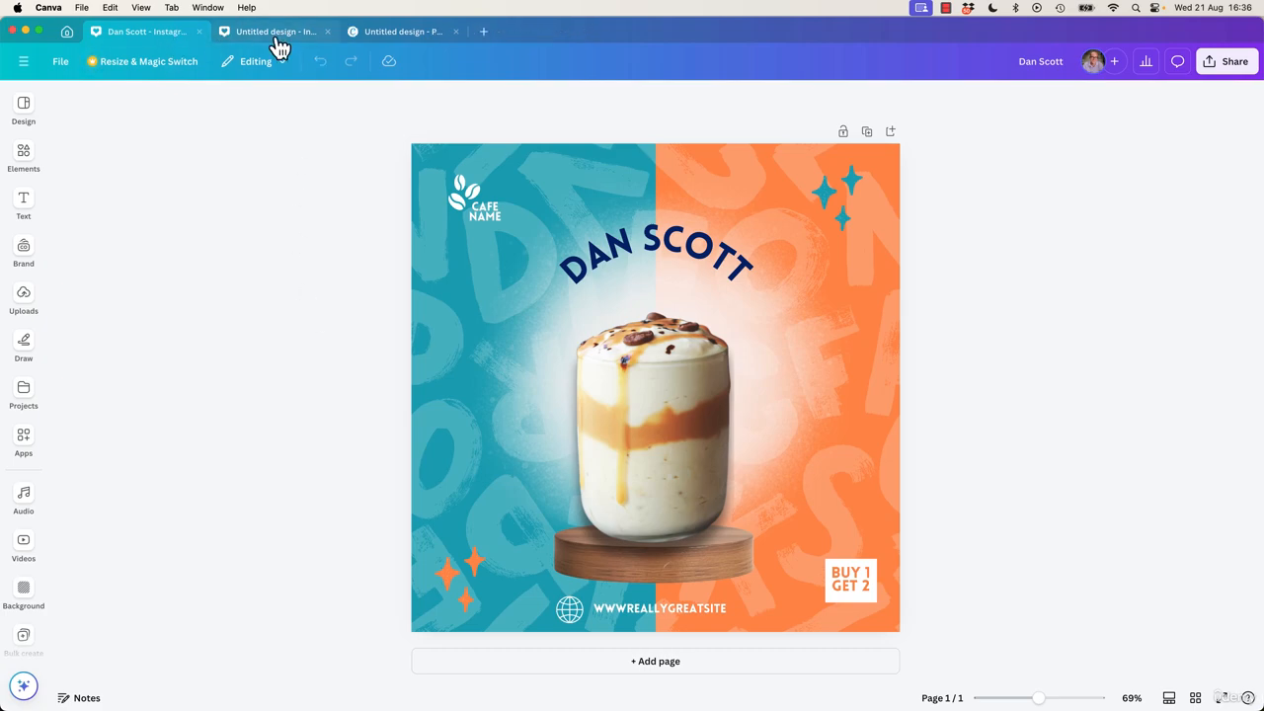
# Cycle through the Instagram and Phone Wallpaper tabs, ending on the renamed cafe design.
pyautogui.click(280, 45)
pyautogui.click(409, 40)
pyautogui.click(310, 40)
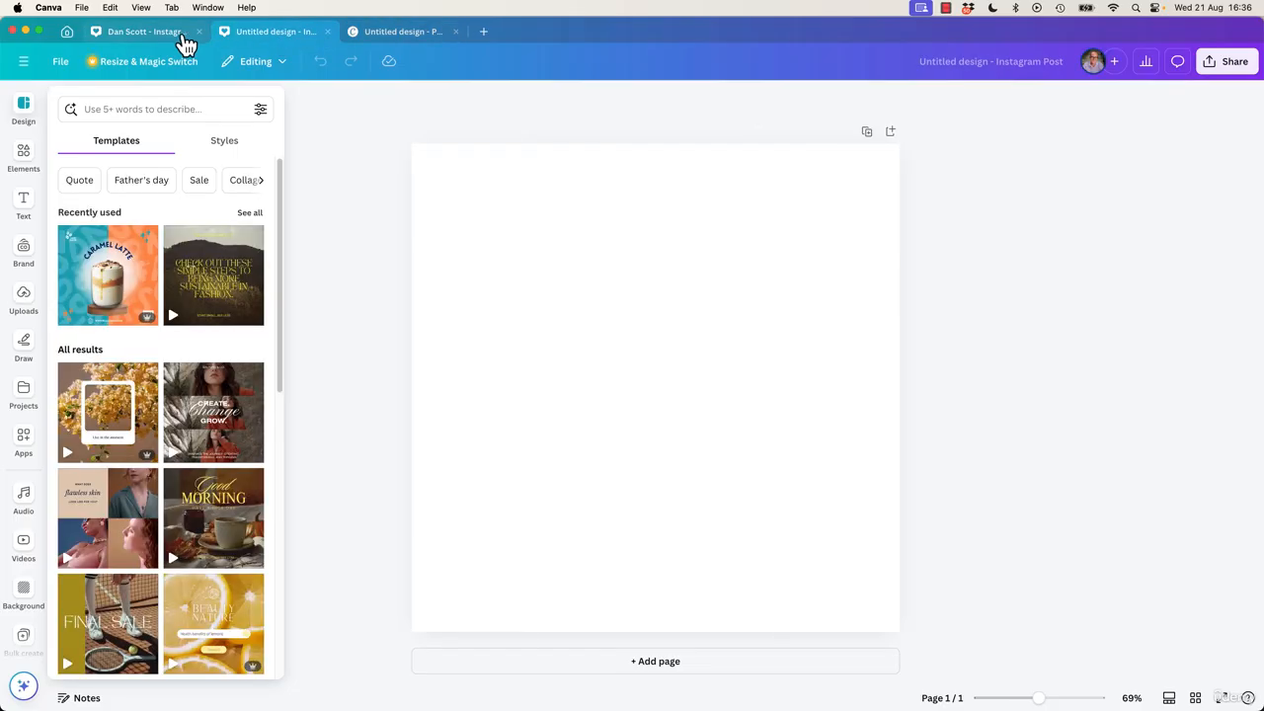
pyautogui.click(184, 39)
# Close the renamed cafe design, the untitled Instagram Post and the Phone Wallpaper tabs.
pyautogui.click(200, 31)
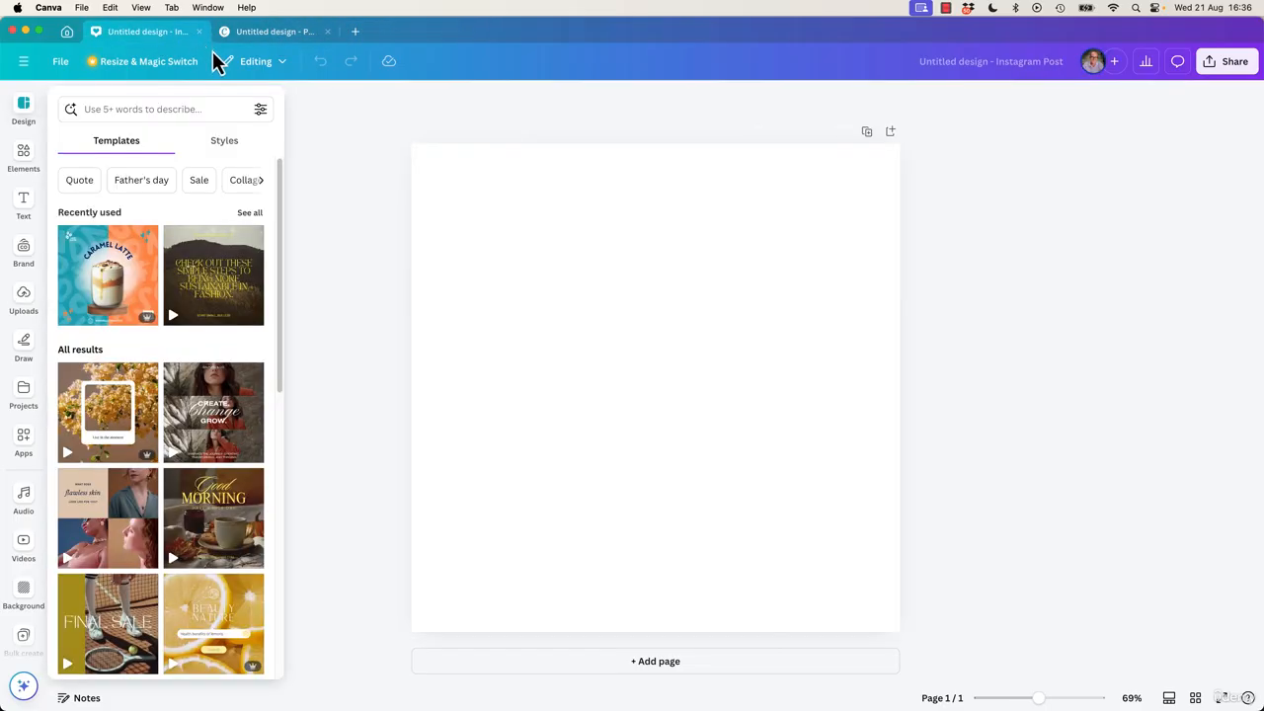
pyautogui.click(200, 31)
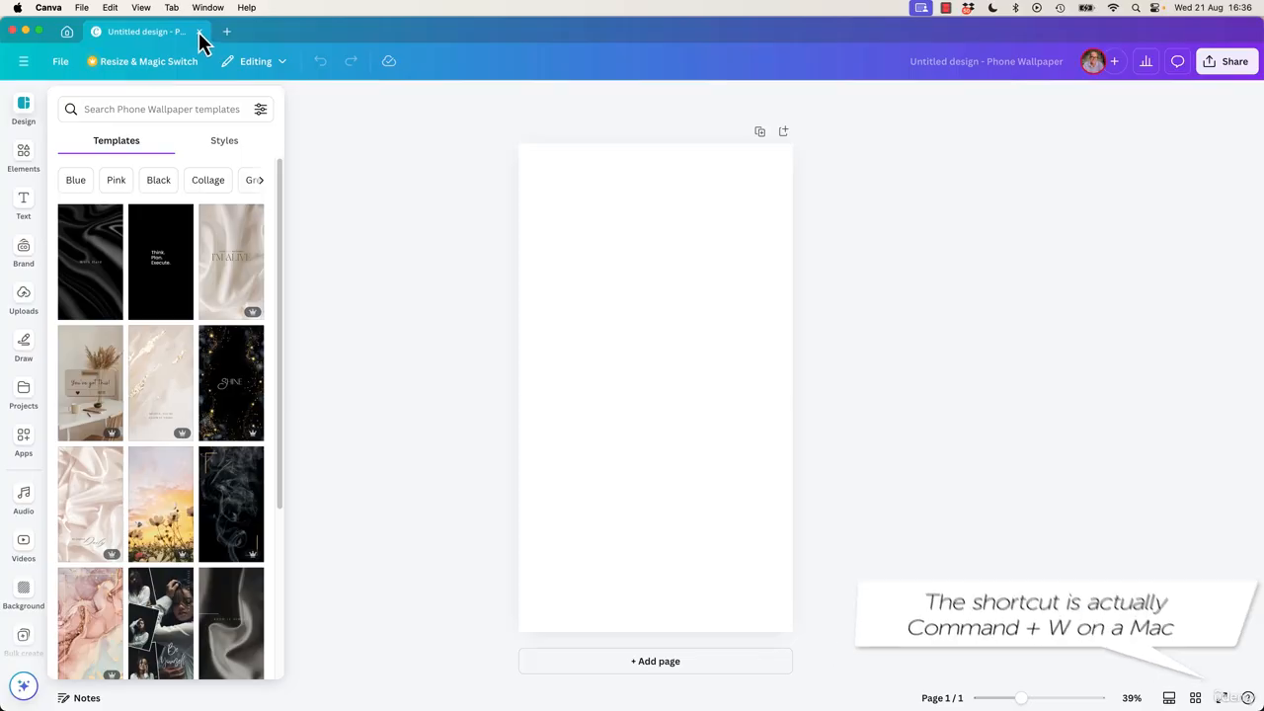
pyautogui.click(201, 31)
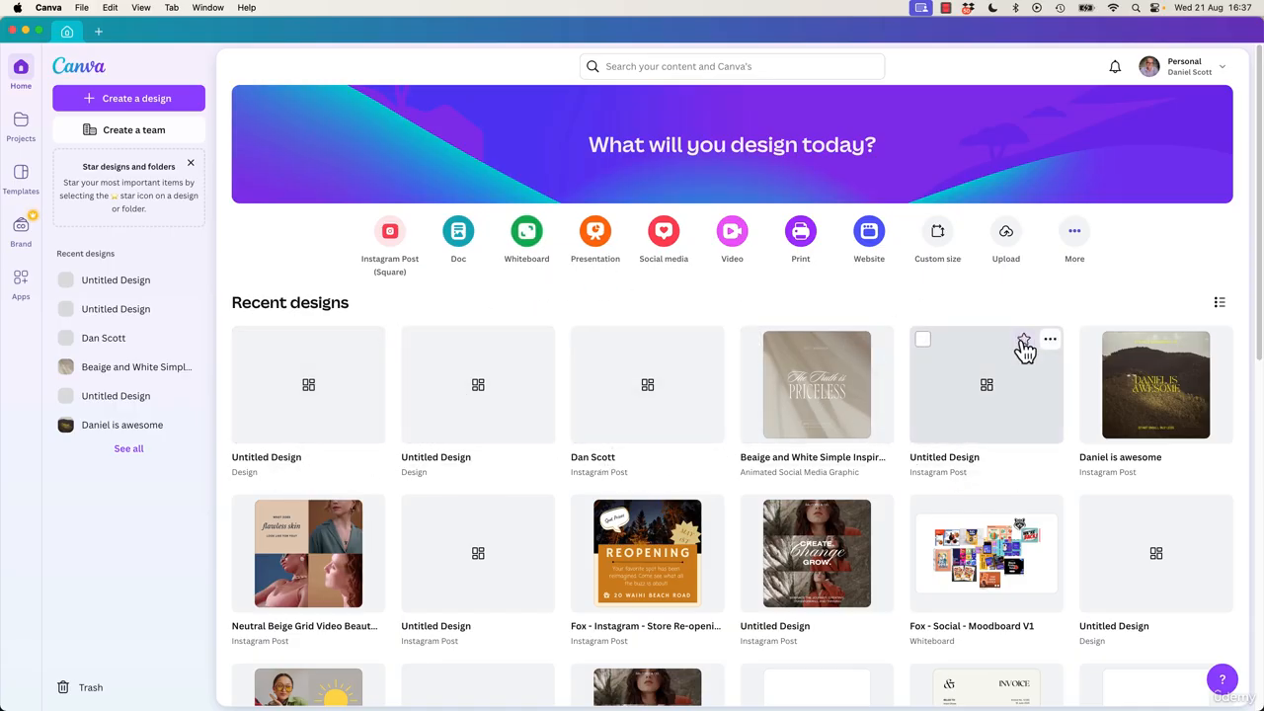
# Trash one untitled design from its card menu, then select seven recent designs and move them to Trash.
pyautogui.click(379, 339)
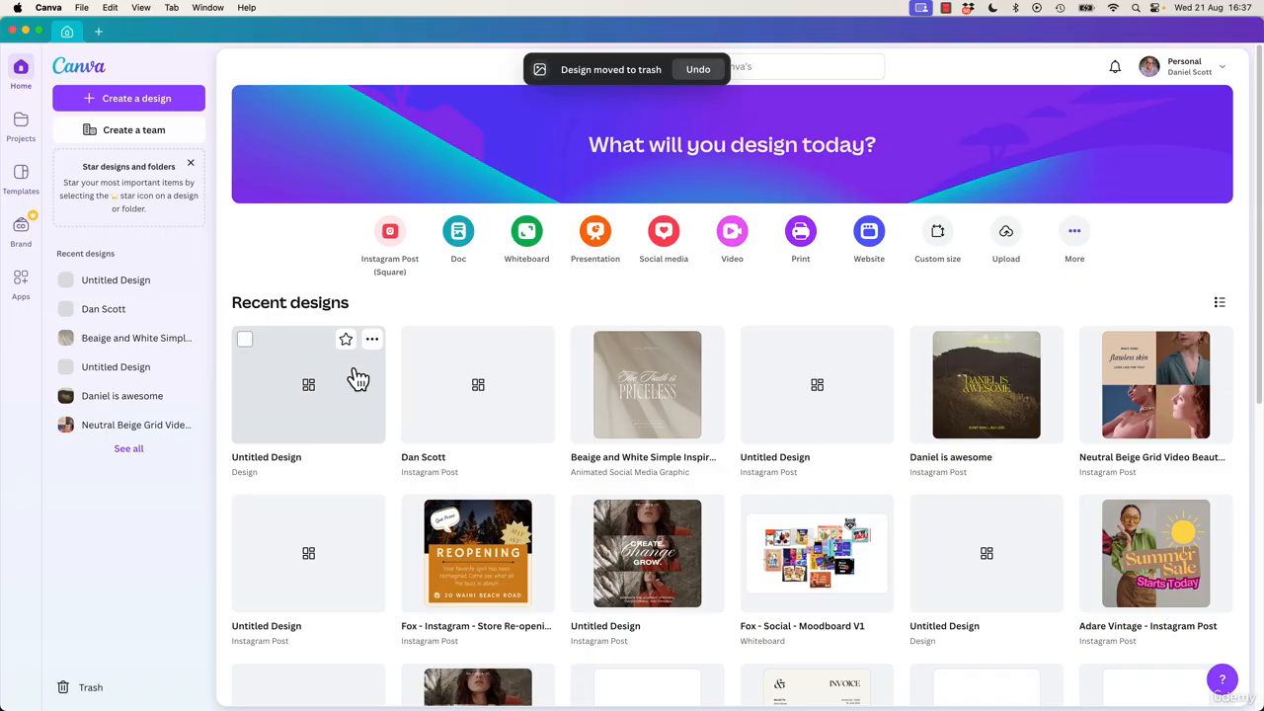
pyautogui.click(245, 340)
pyautogui.click(415, 339)
pyautogui.click(583, 340)
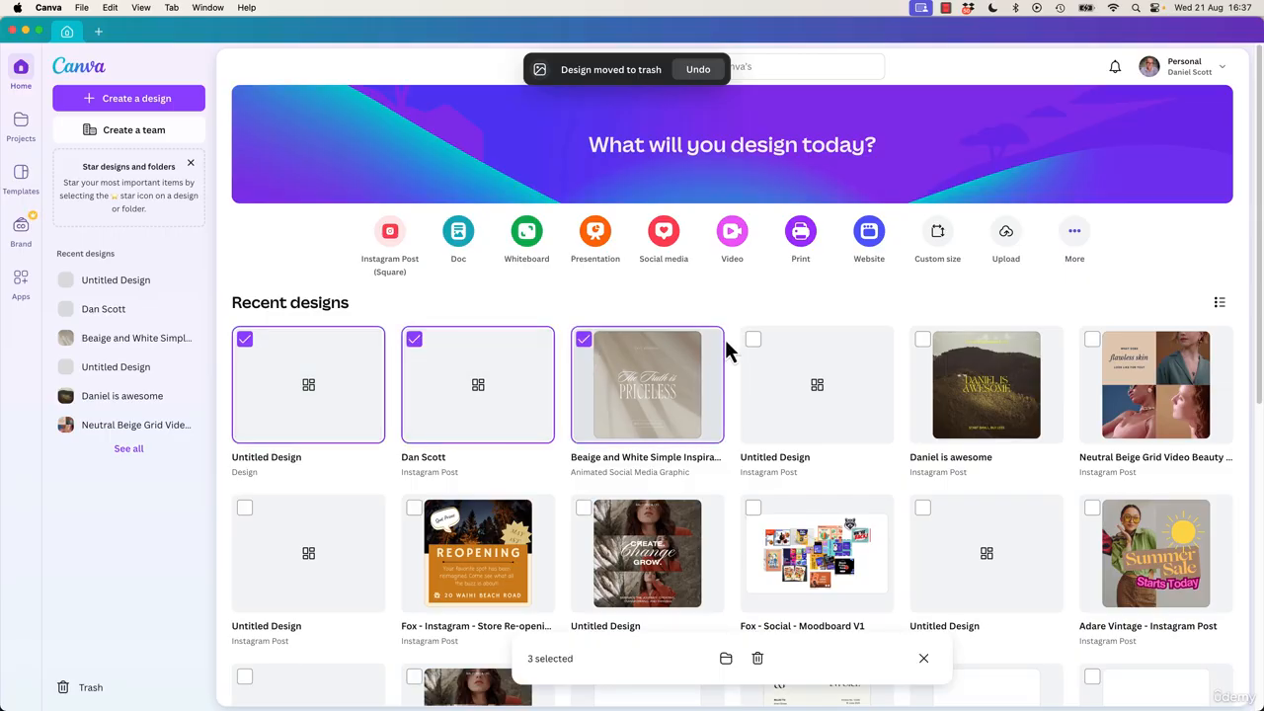
pyautogui.click(753, 341)
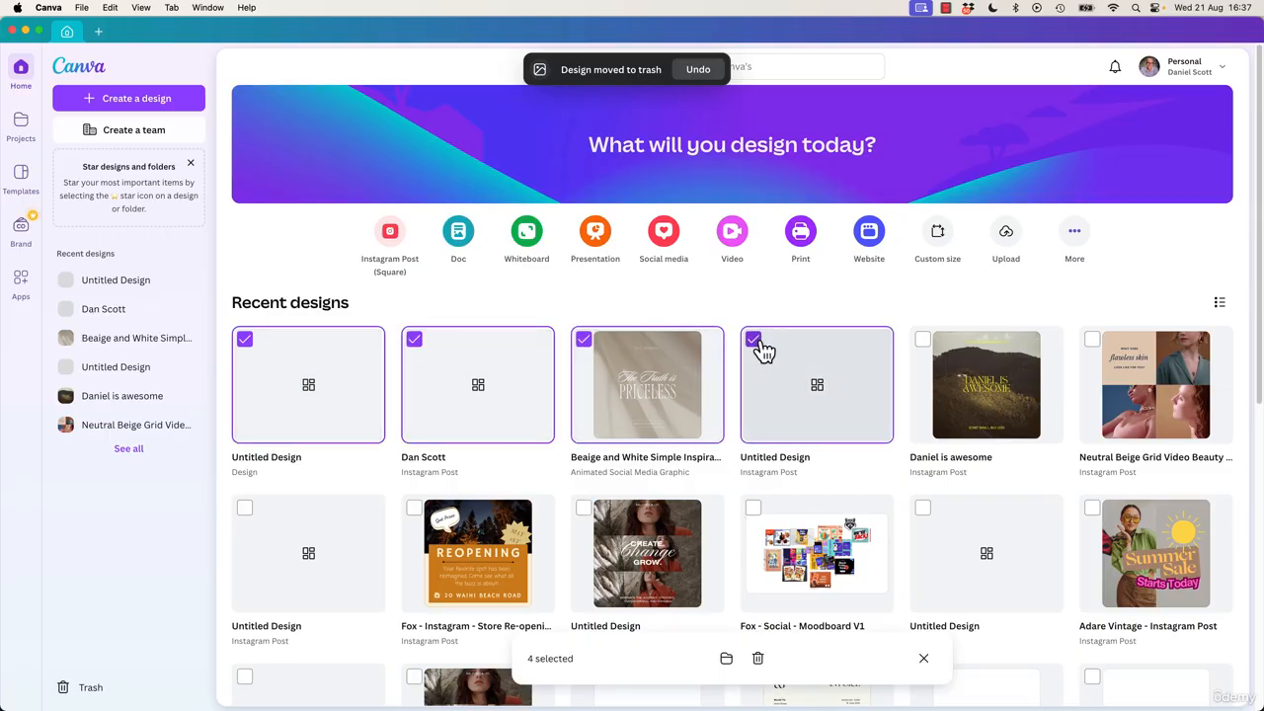
pyautogui.click(923, 341)
pyautogui.click(1092, 341)
pyautogui.click(245, 508)
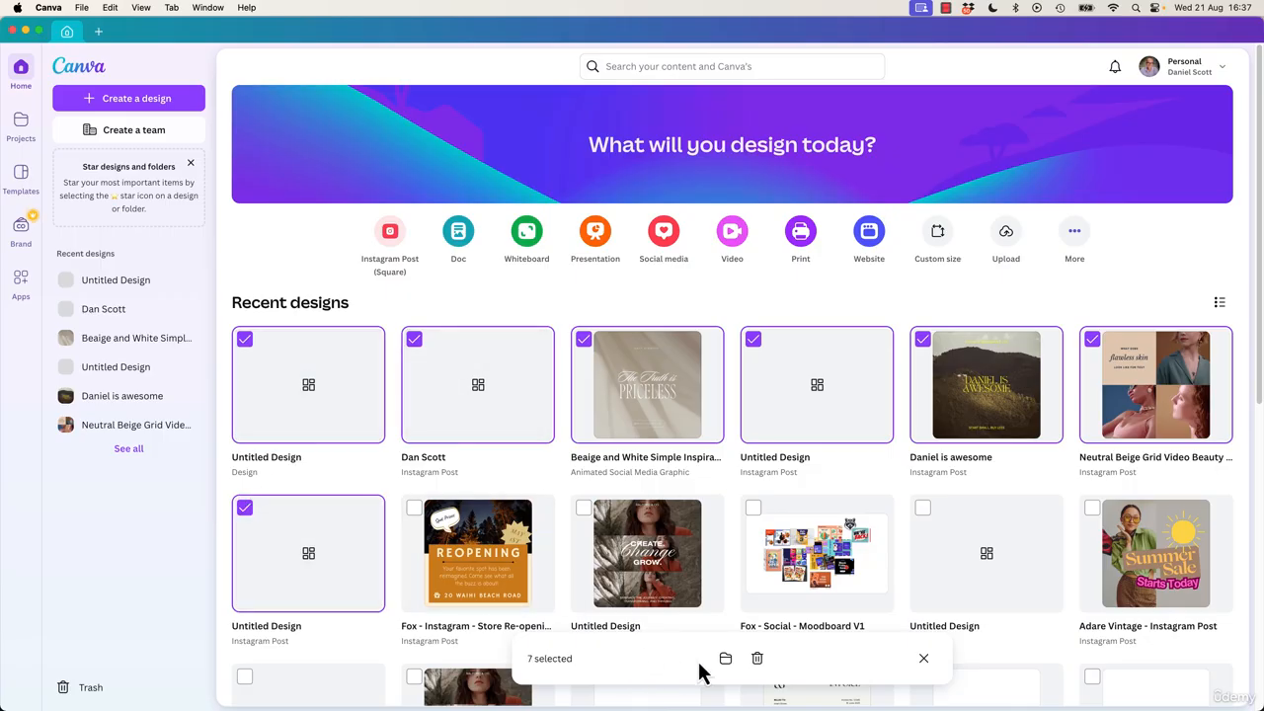
pyautogui.click(756, 658)
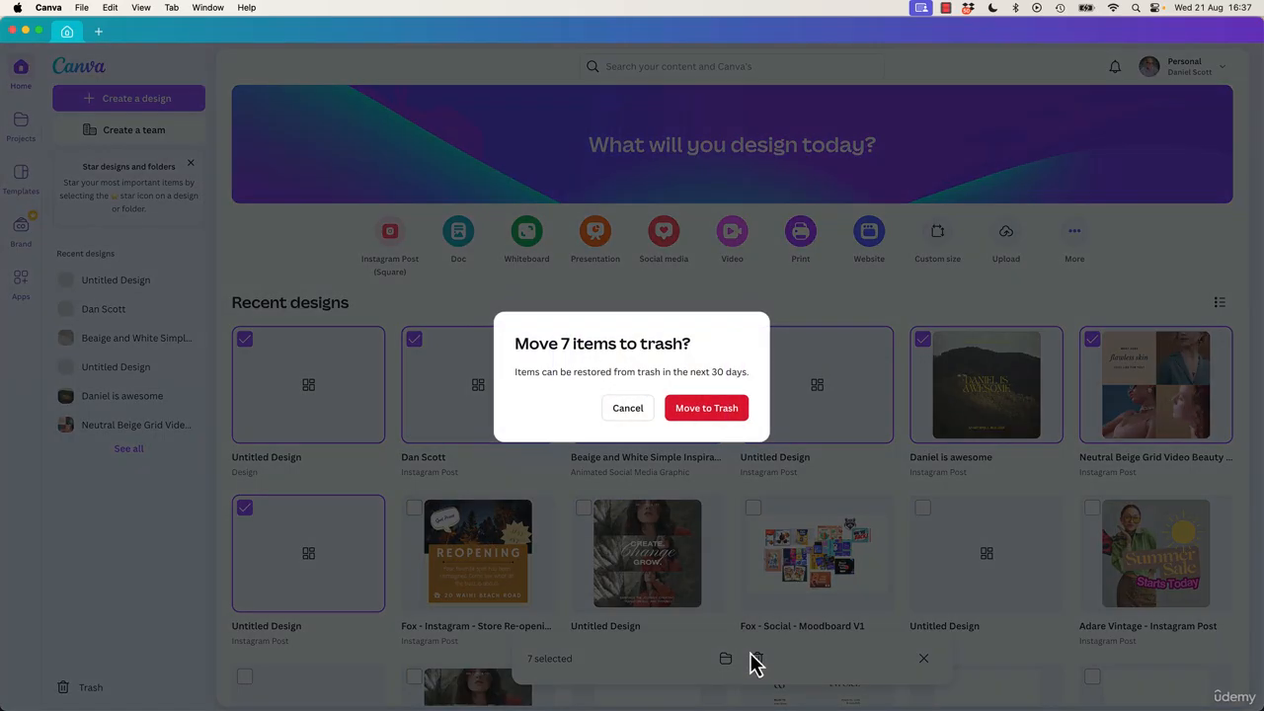
pyautogui.click(703, 413)
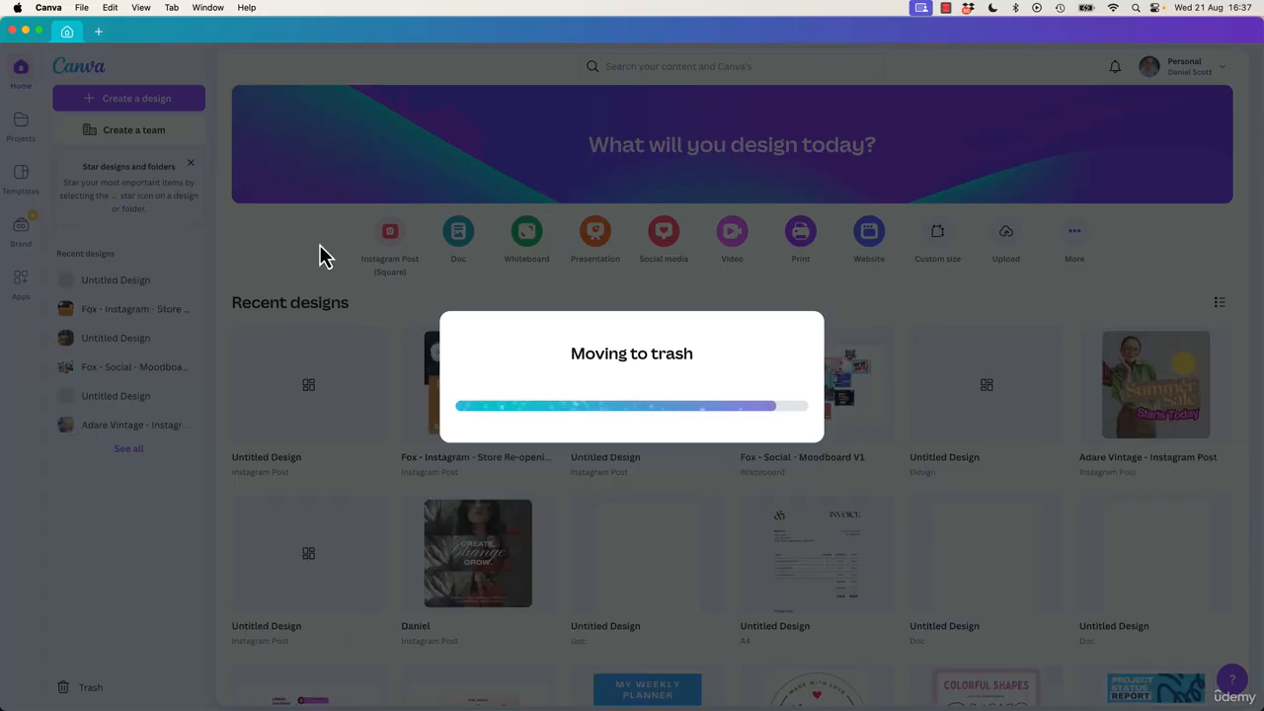